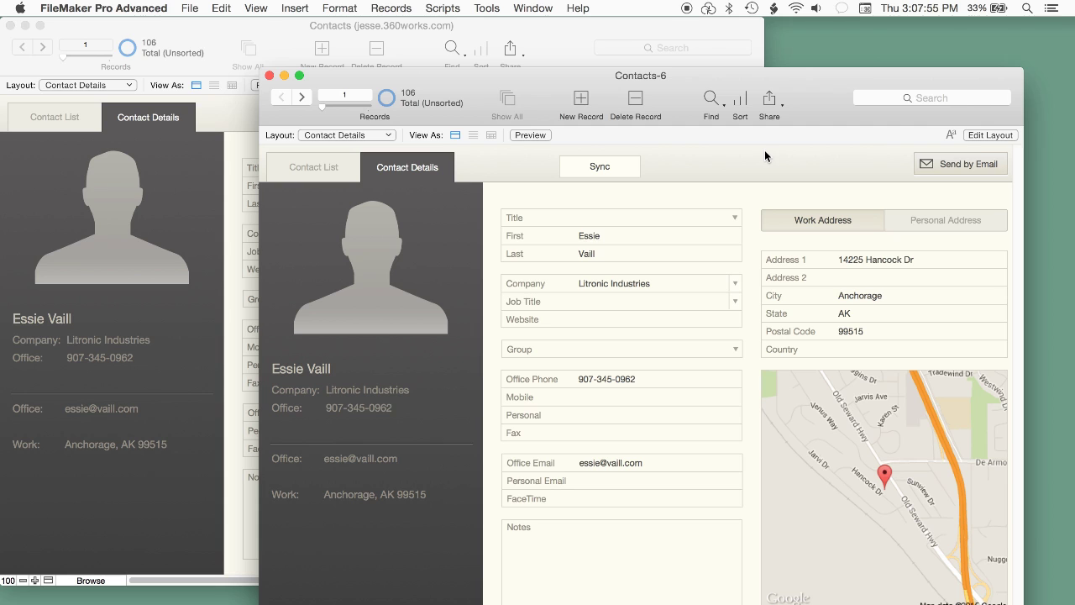
Step: Jump to record 106, New Contact, and sync Contacts-6 twice until no changes are reported
drag(322, 110, 460, 111)
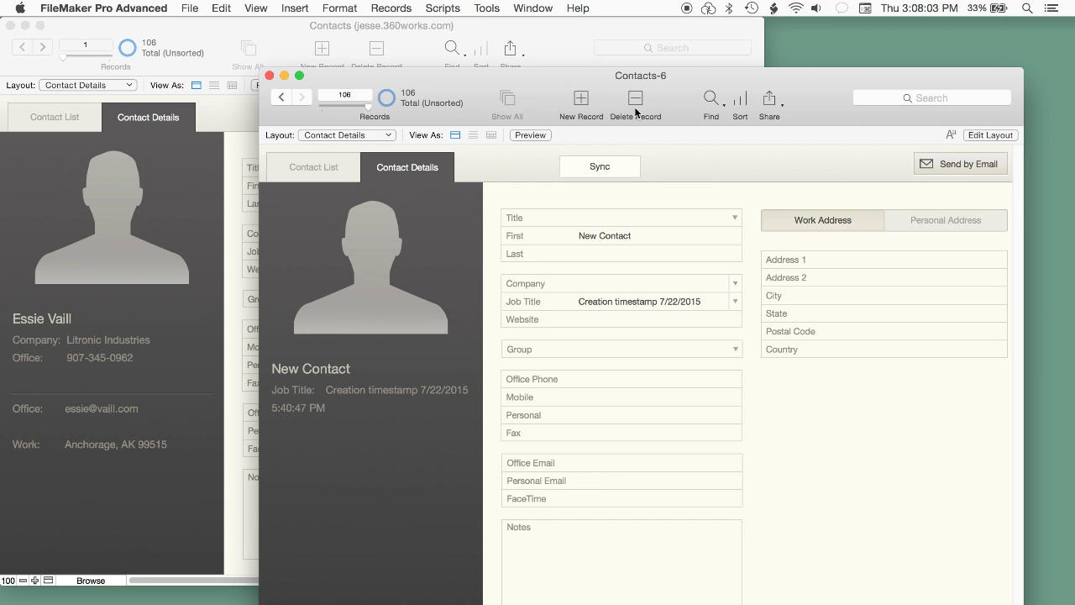
click(599, 166)
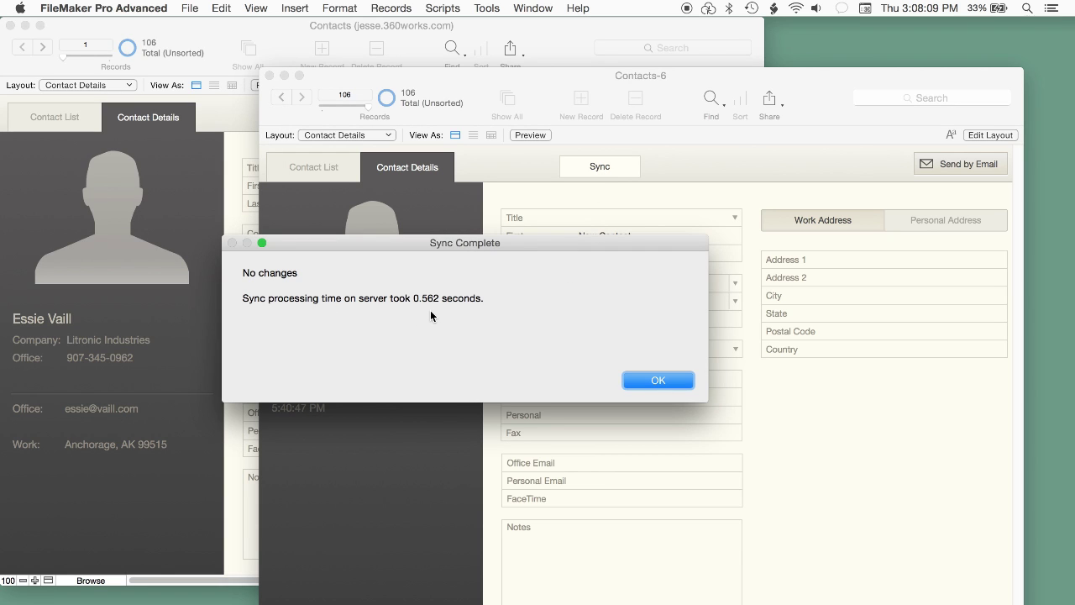
click(659, 382)
click(595, 170)
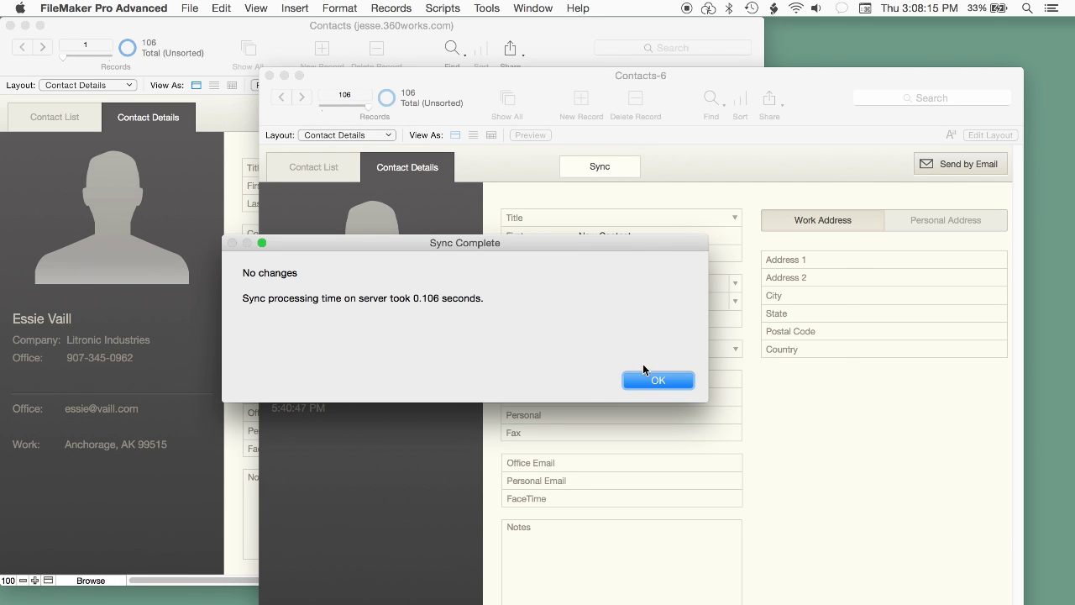
click(651, 379)
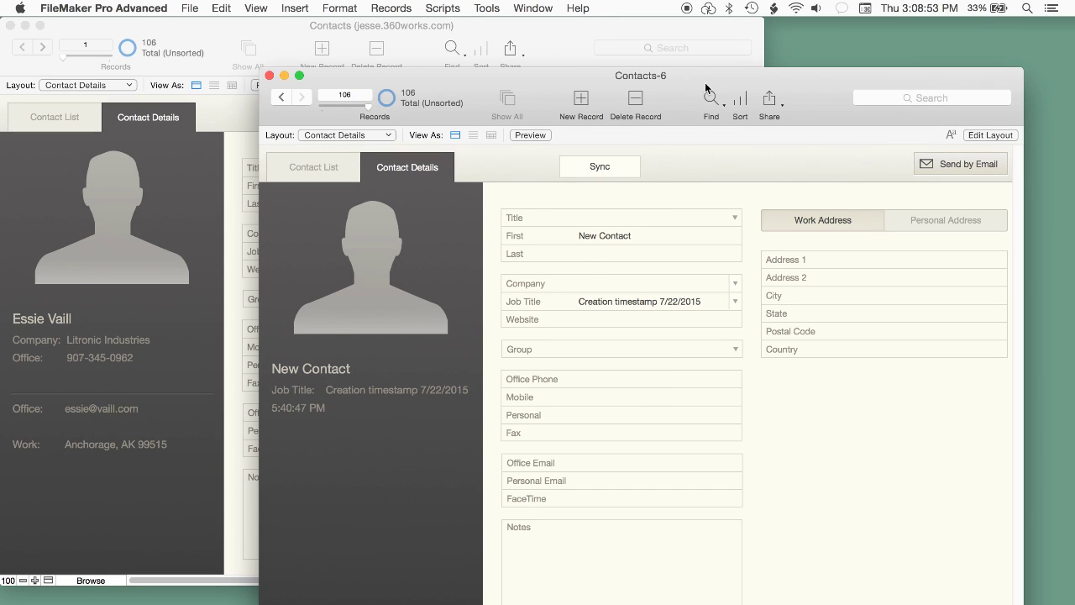
click(572, 48)
key(super+n)
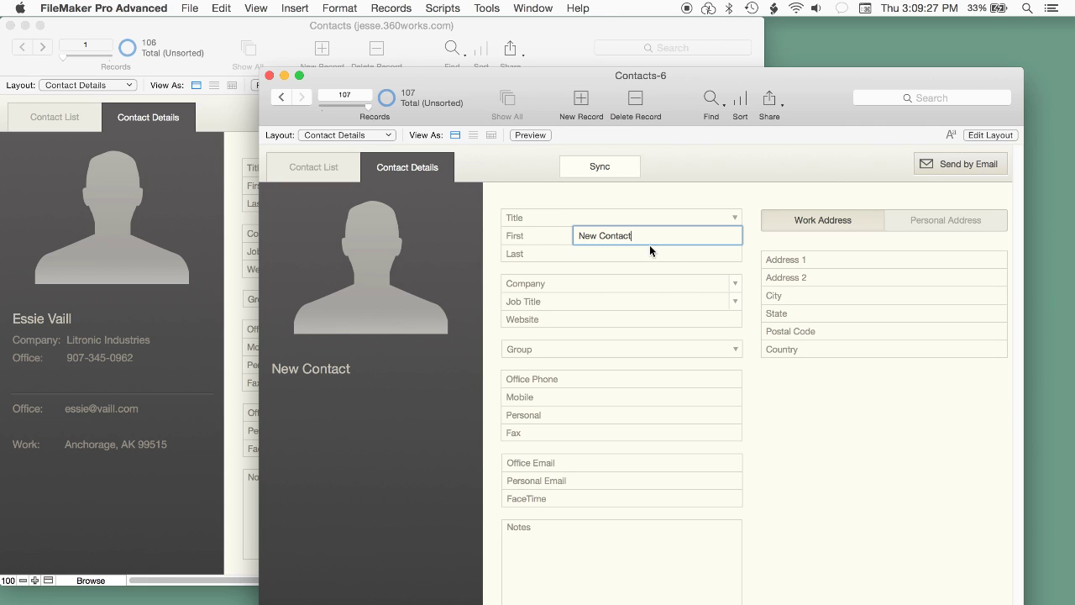
triple_click(640, 236)
text(Richard)
key(Tab)
text(Carlton)
click(823, 387)
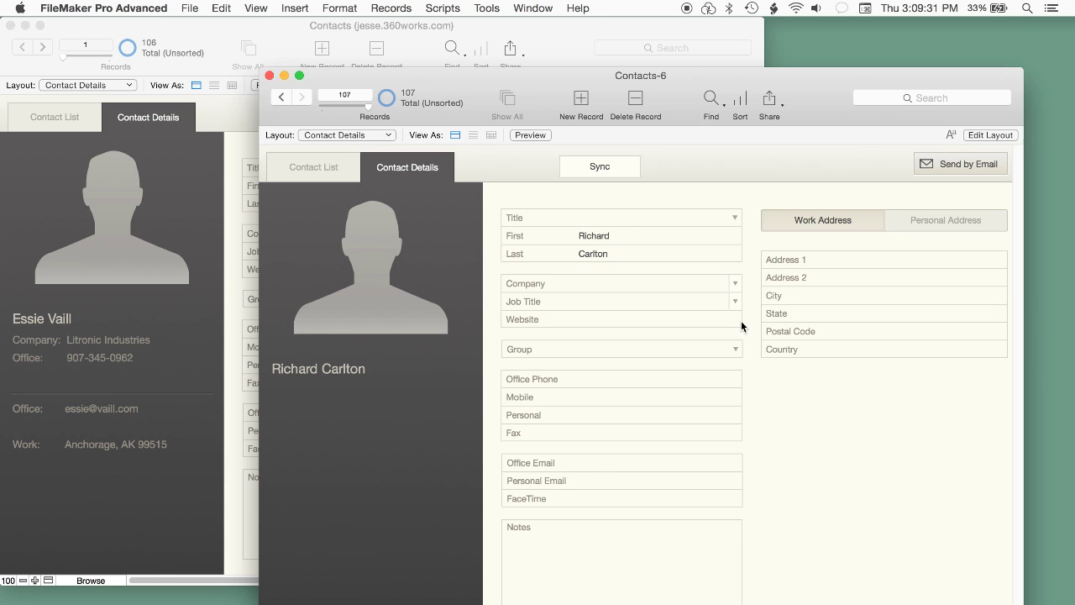
Step: Sync the new contact to the server, which reports one record added
click(591, 166)
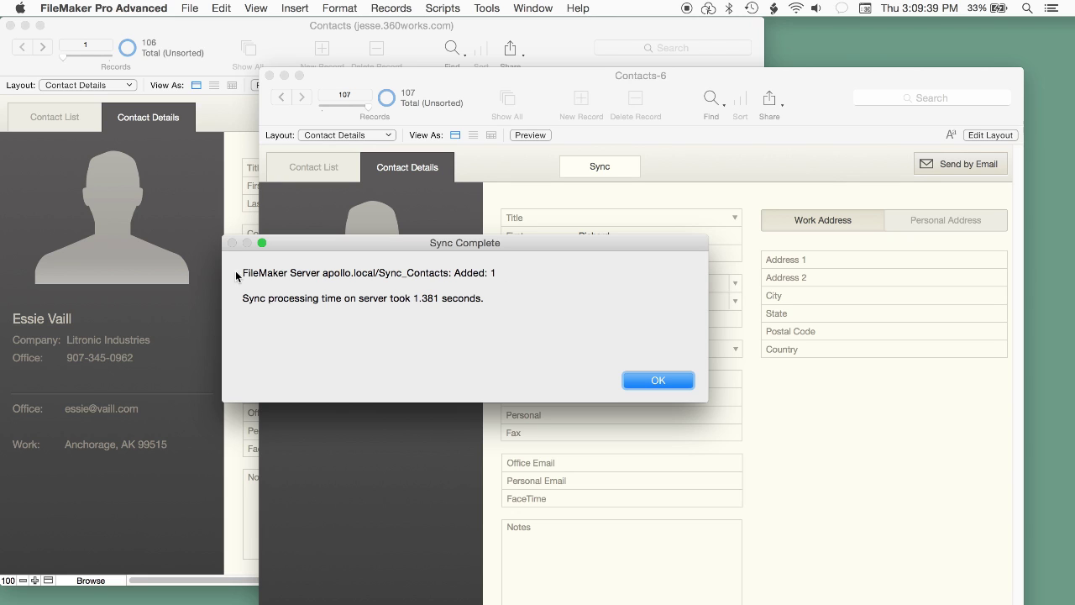
click(658, 381)
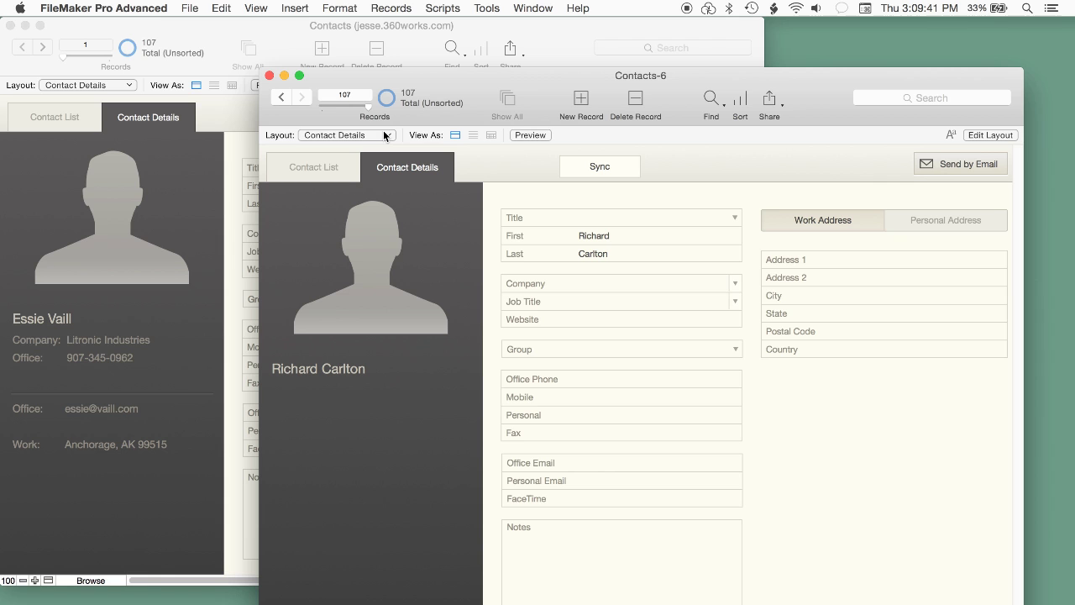
click(133, 67)
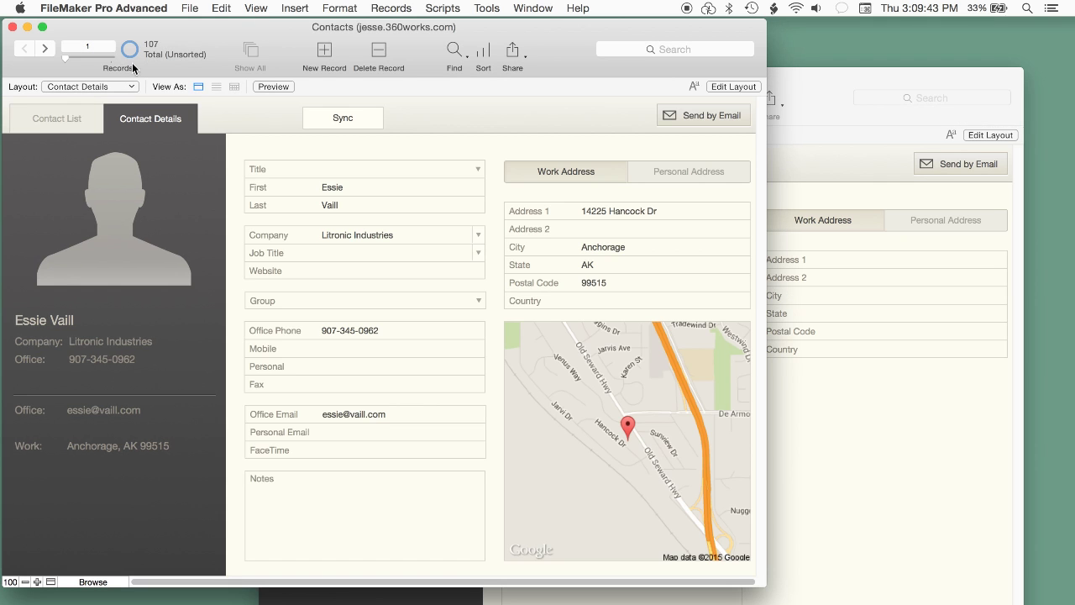
Step: Show record 107, Richard Carlton, in the hosted Contacts file, then return to Contacts-6
drag(65, 57, 113, 58)
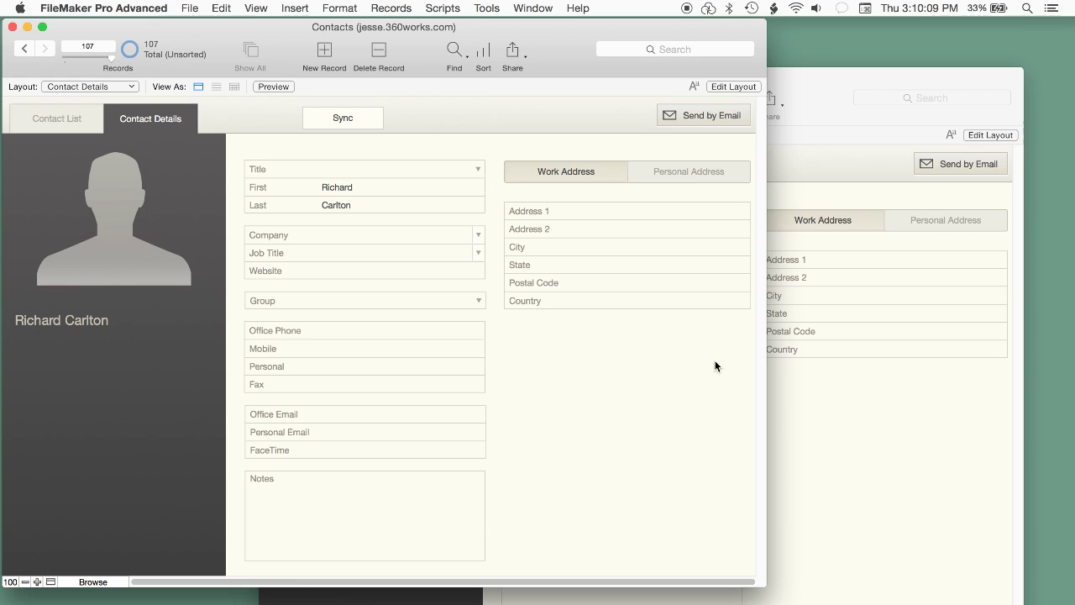
click(793, 435)
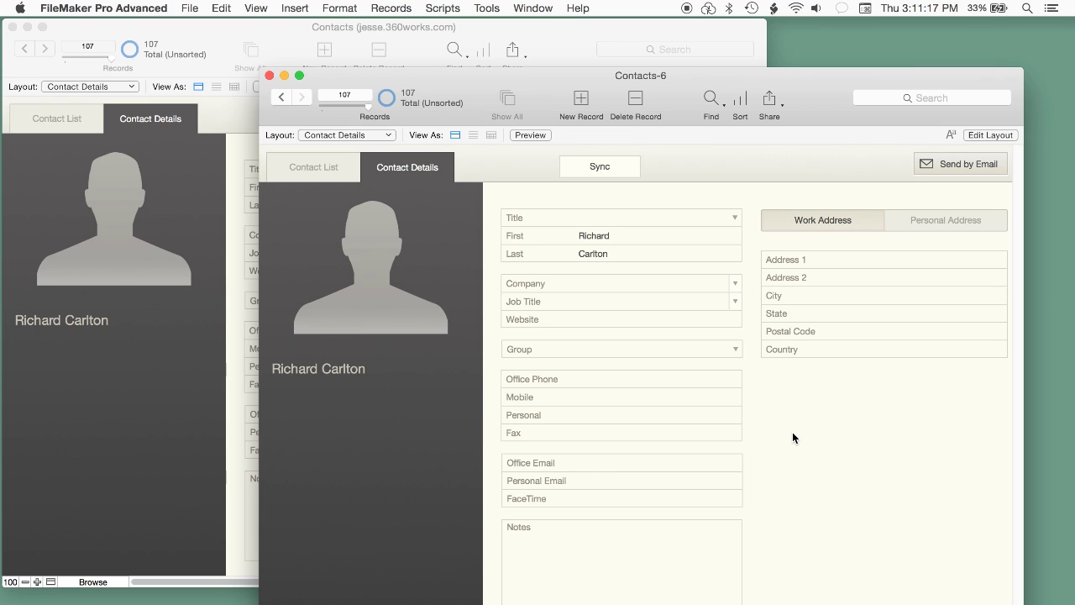
Step: Enter RCC as Richard Carlton's company in the hosted Contacts file
click(48, 498)
click(349, 236)
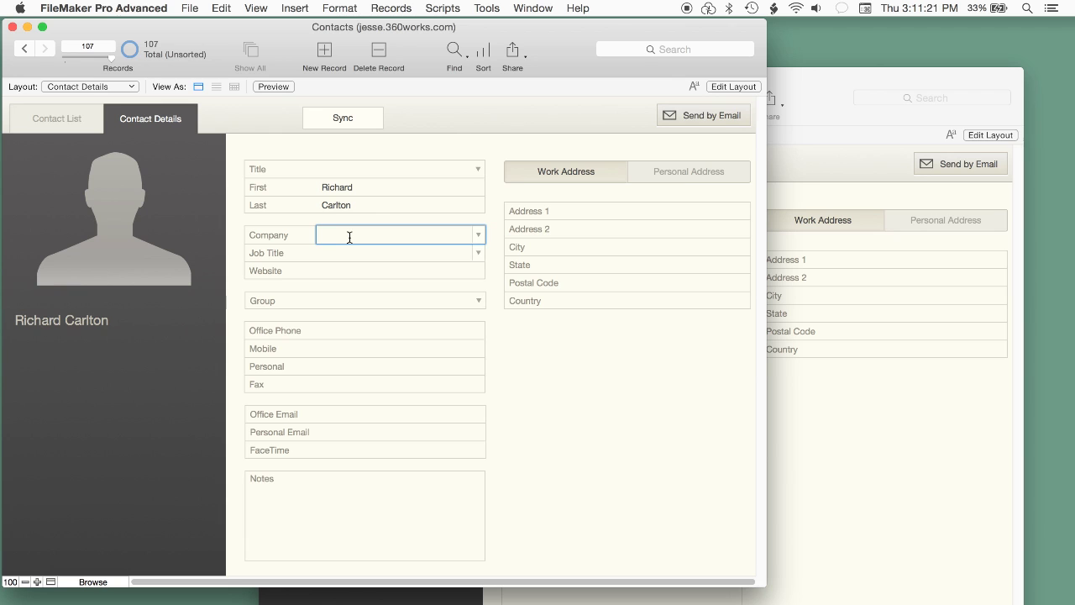
text(RCC)
click(566, 396)
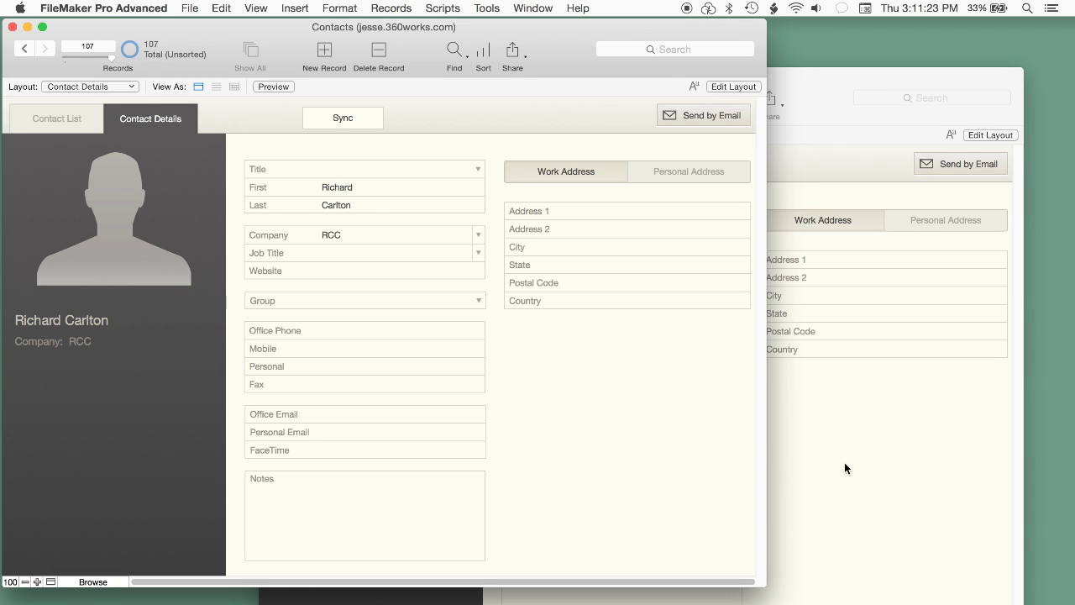
Step: Sync Contacts-6 to pull down the RCC company change
click(856, 508)
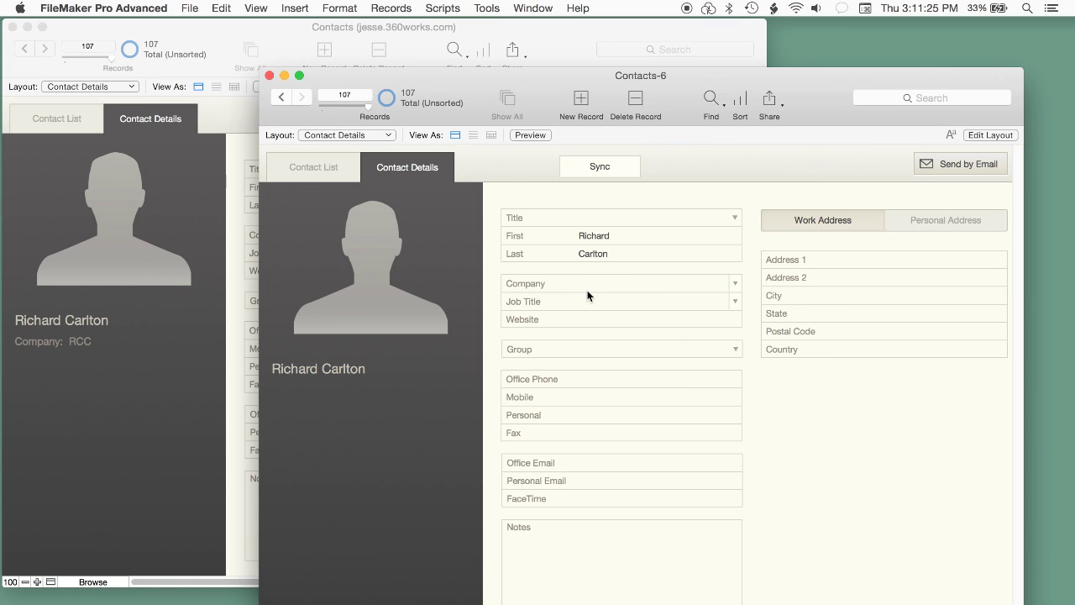
click(605, 165)
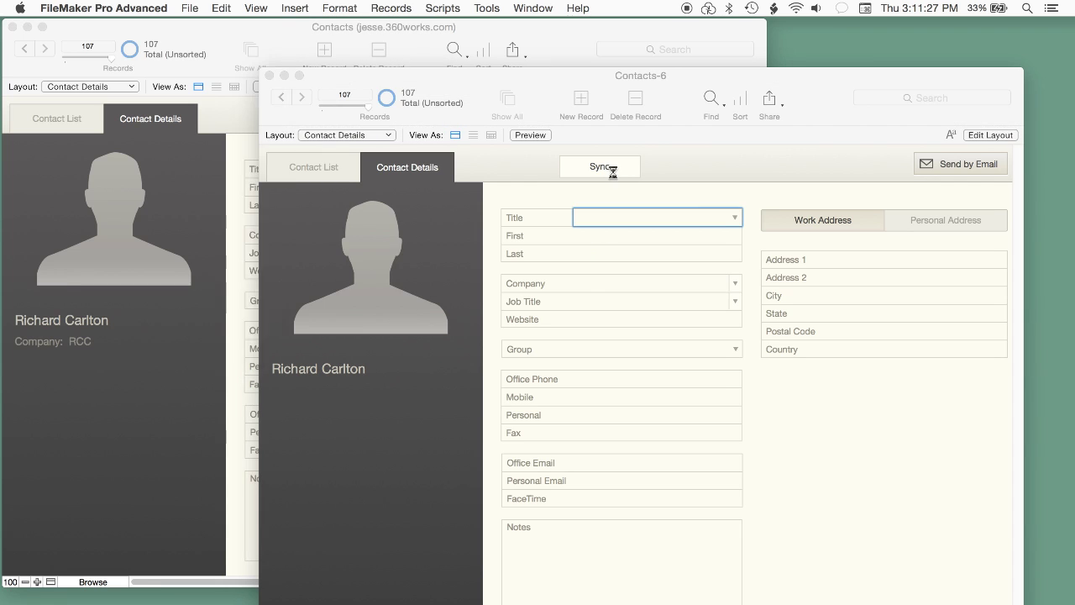
click(657, 380)
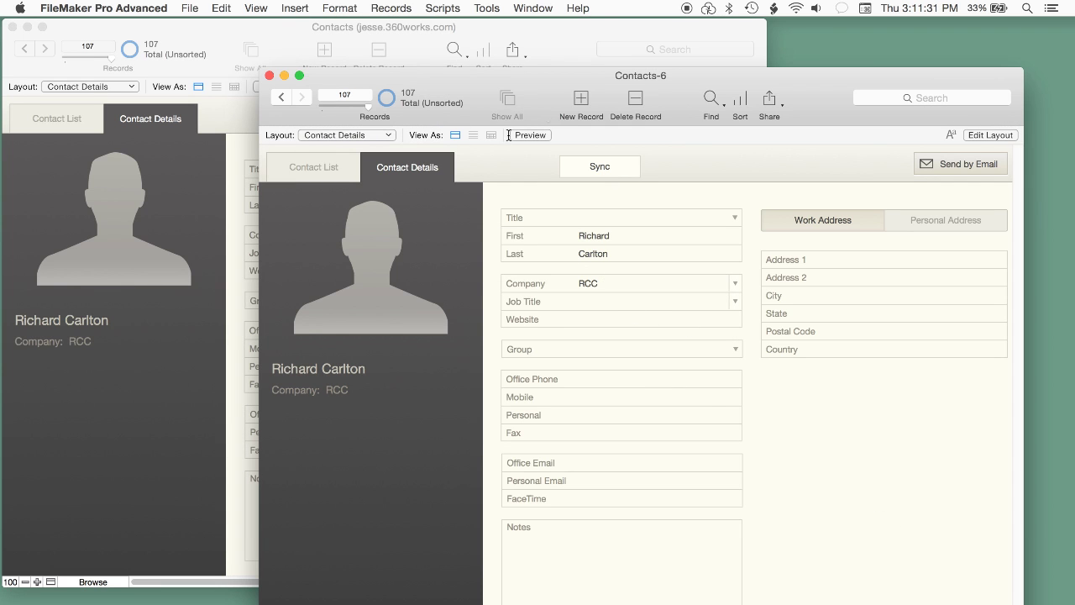
drag(551, 83, 585, 84)
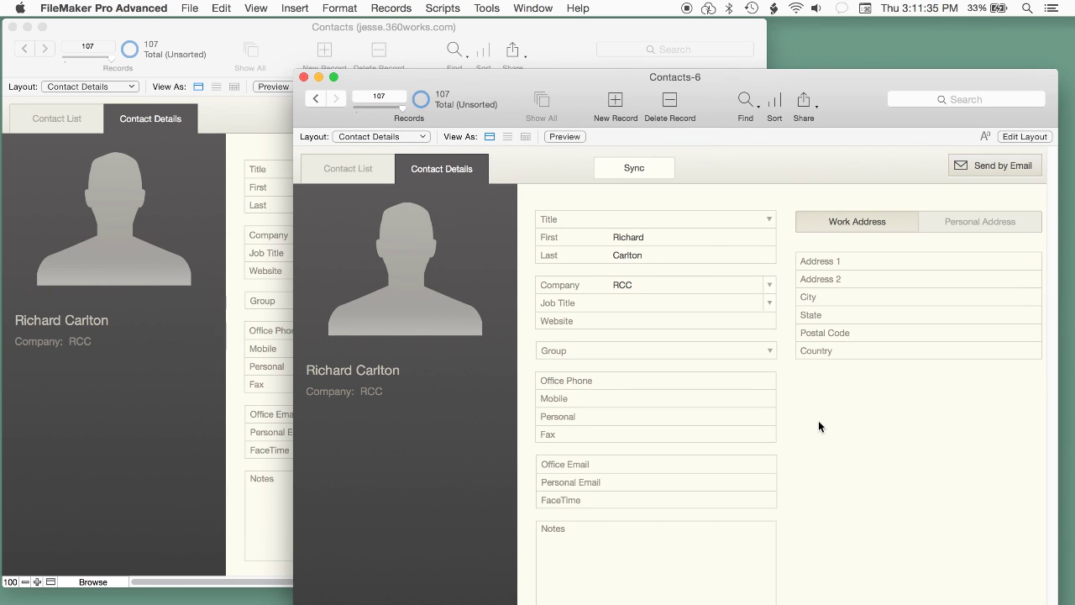
click(641, 380)
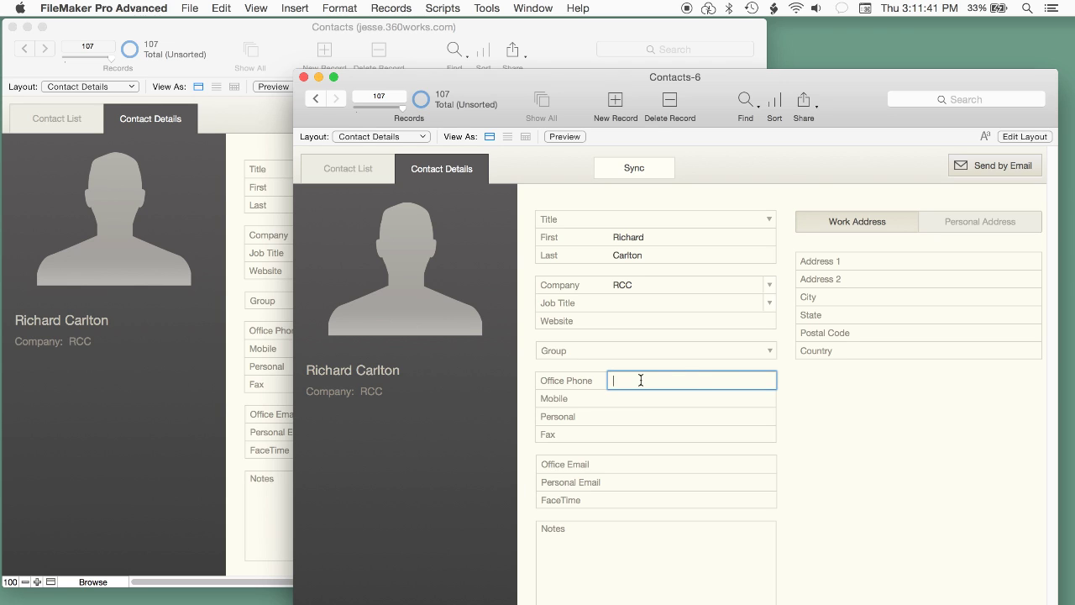
text(111-111-1111)
click(818, 454)
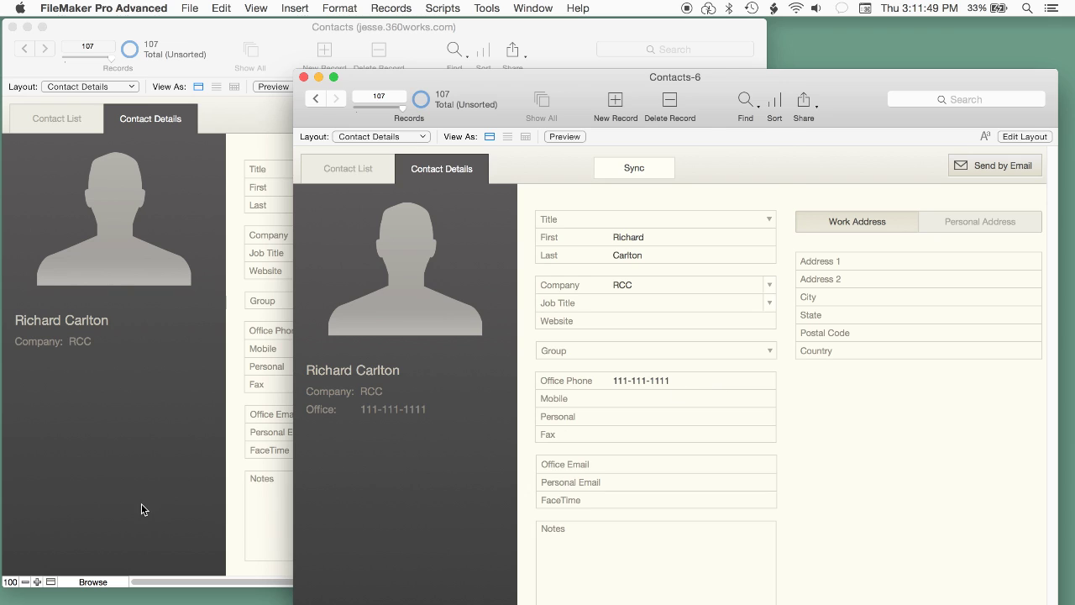
click(288, 391)
click(374, 346)
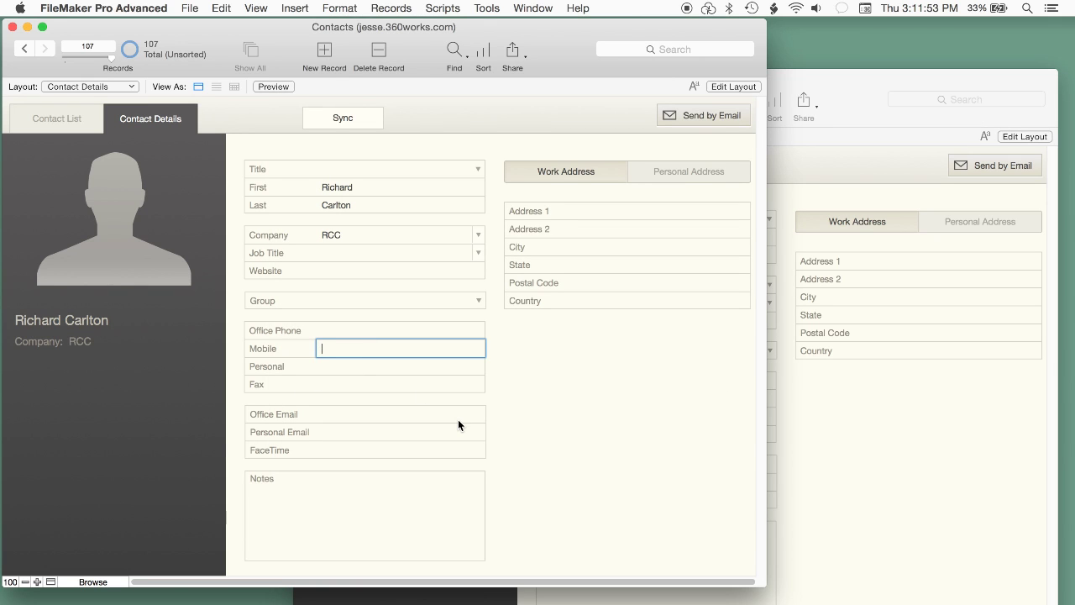
text(222-222-2222)
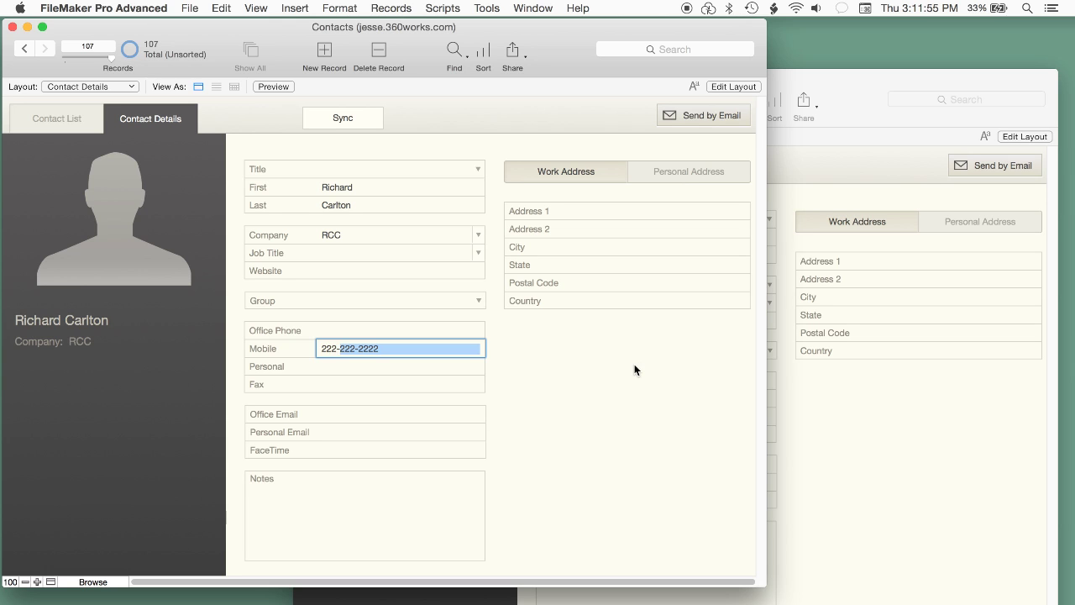
click(641, 363)
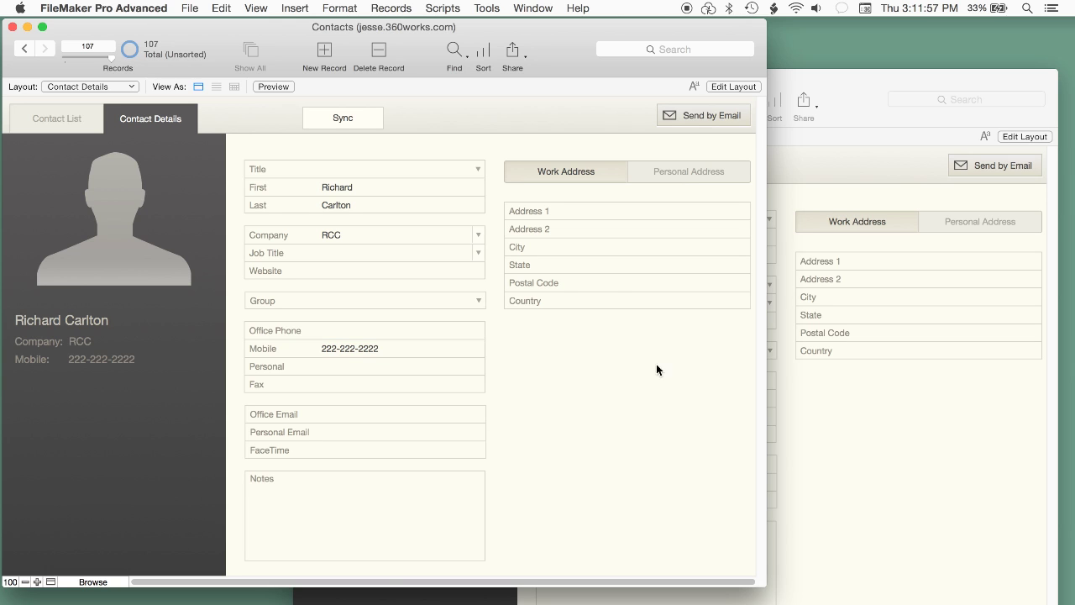
Step: Sync Contacts-6 and compare the synced contact in both files
click(883, 461)
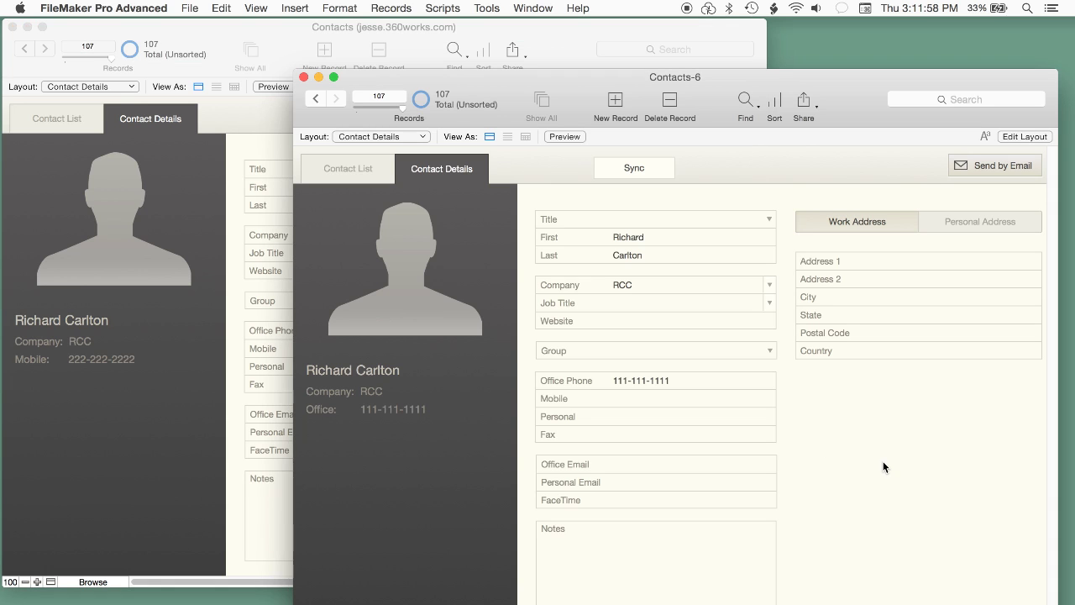
click(630, 171)
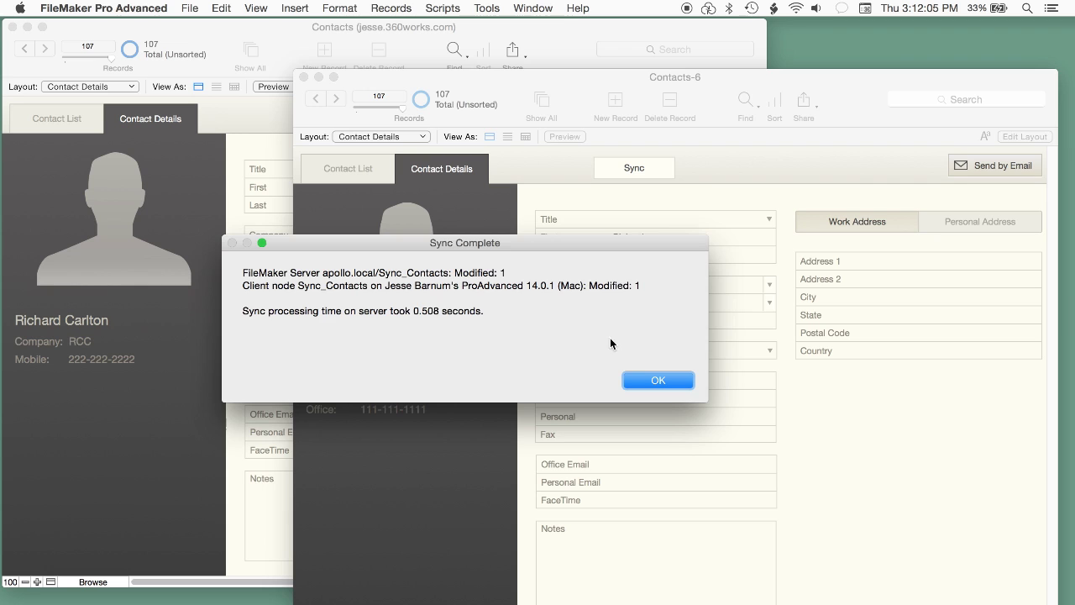
click(660, 382)
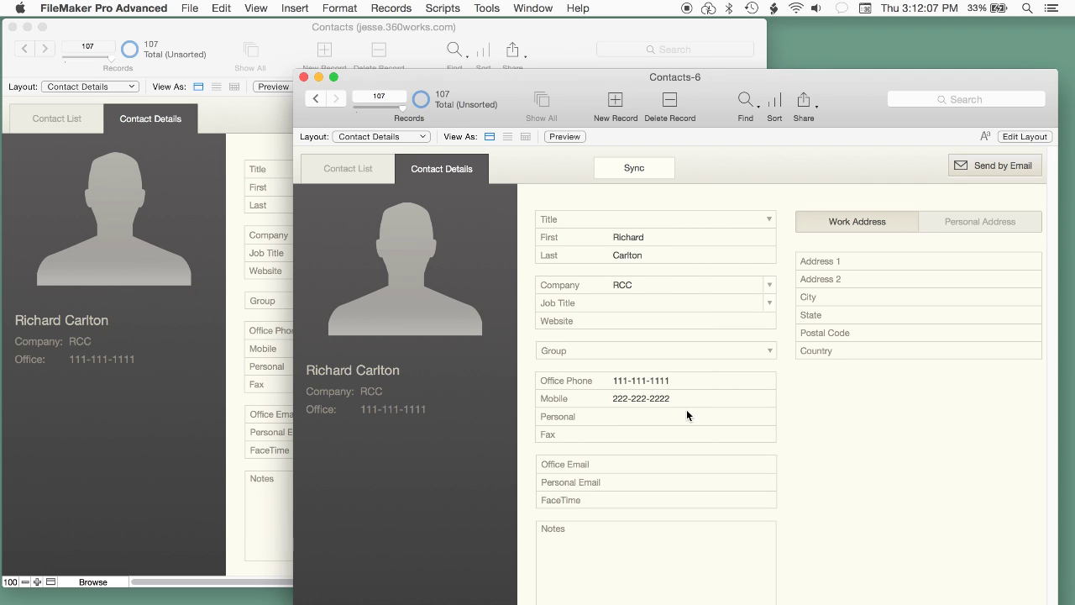
click(132, 535)
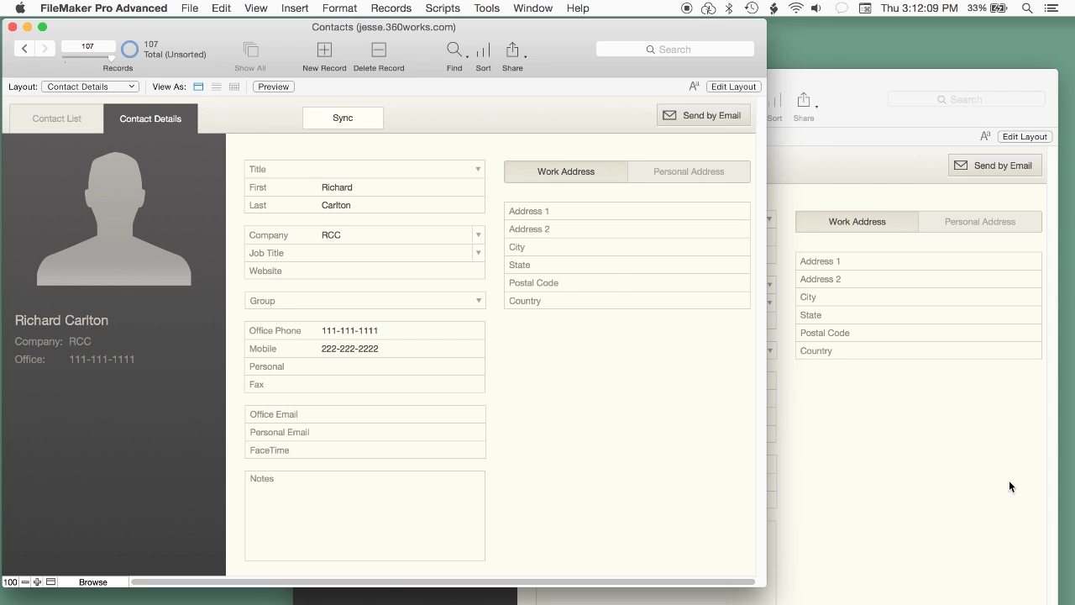
click(904, 495)
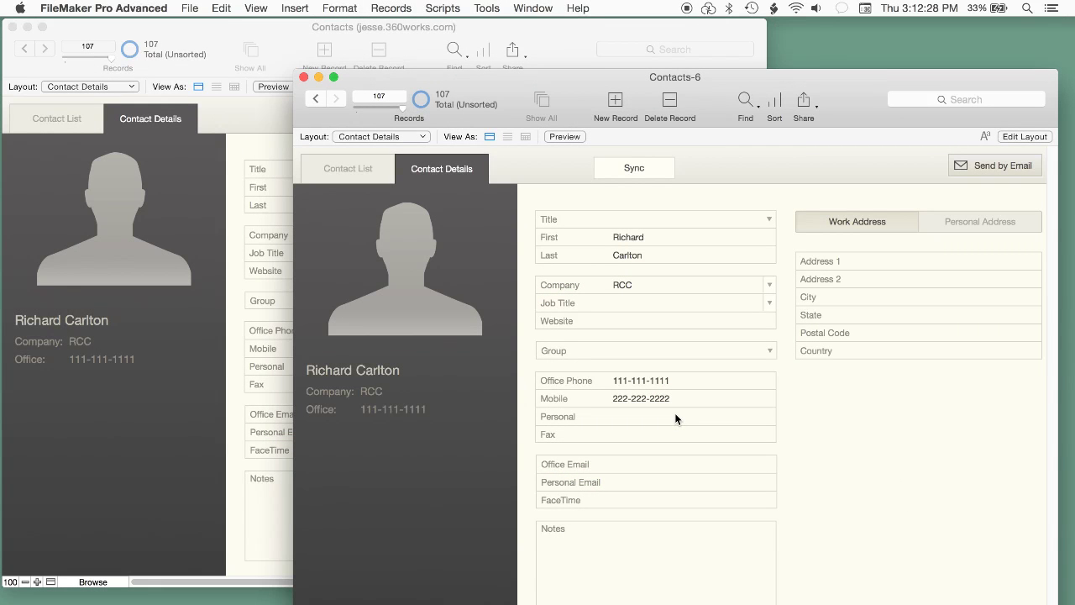
click(696, 398)
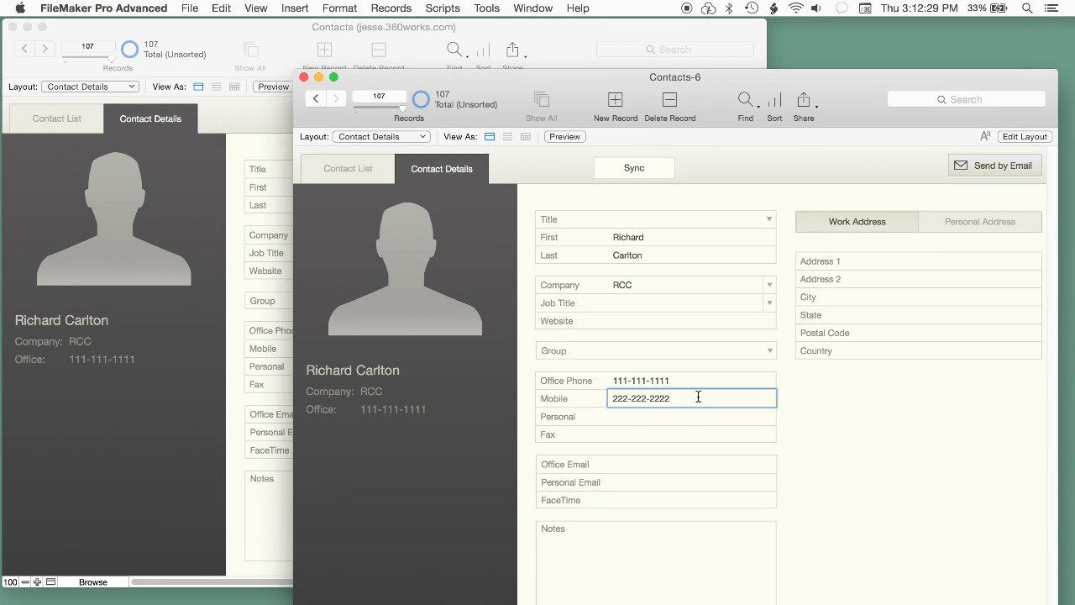
double_click(626, 399)
text(3333)
click(878, 496)
click(206, 468)
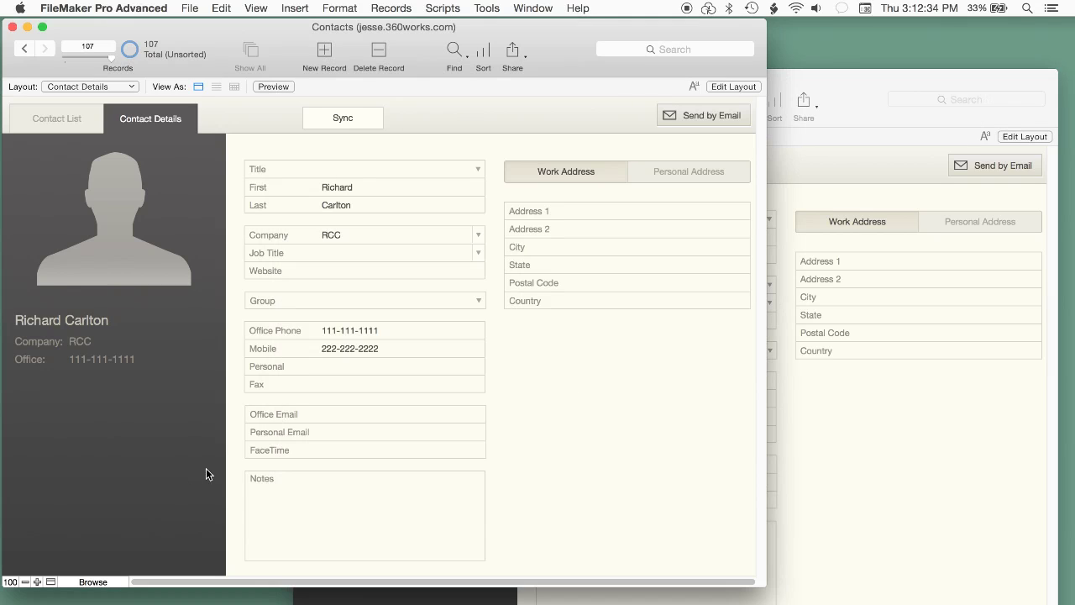
click(338, 349)
drag(339, 347, 324, 348)
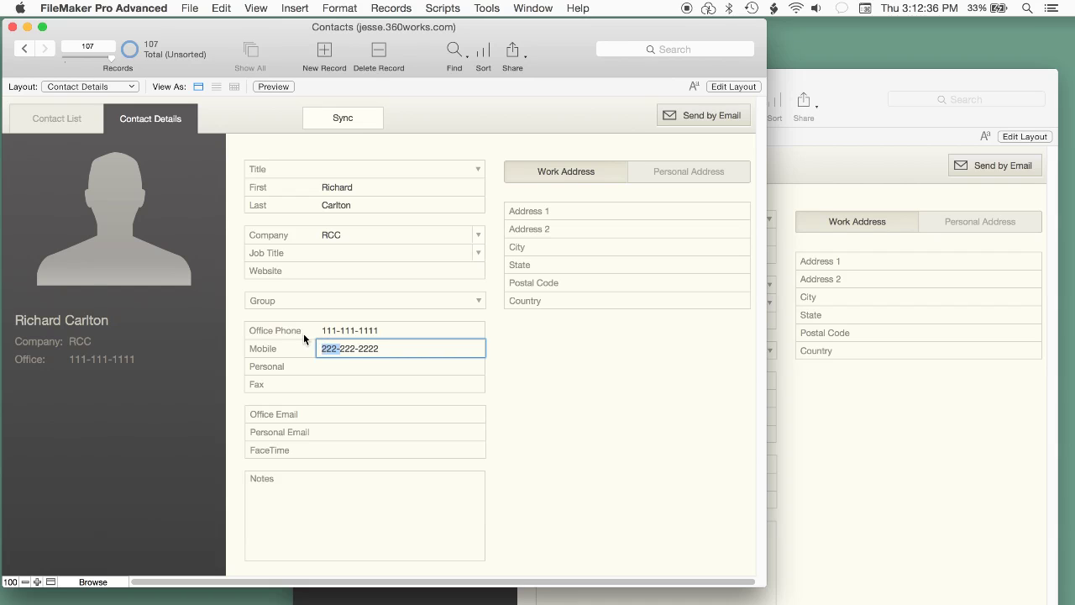
text(444)
click(762, 425)
click(856, 457)
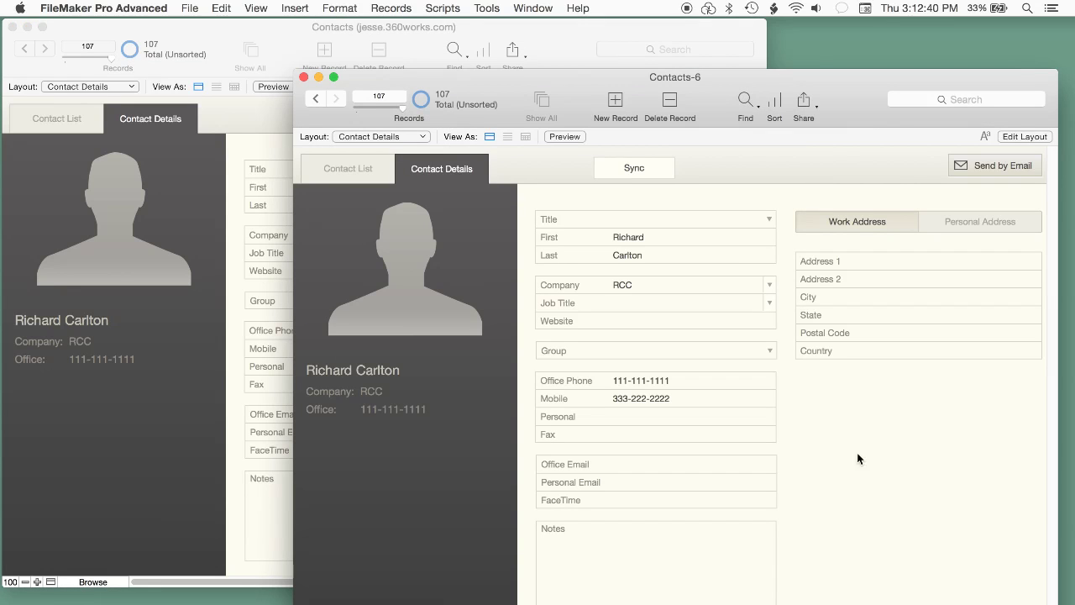
Step: Sync Contacts-6, cancel at the conflict, and dismiss the sync error
click(626, 168)
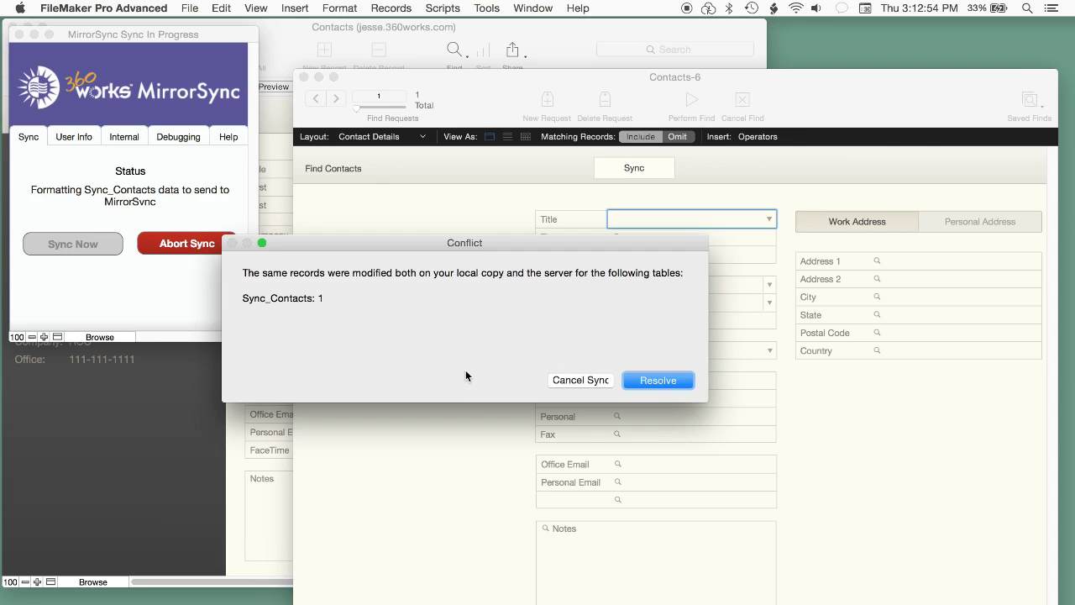
click(579, 379)
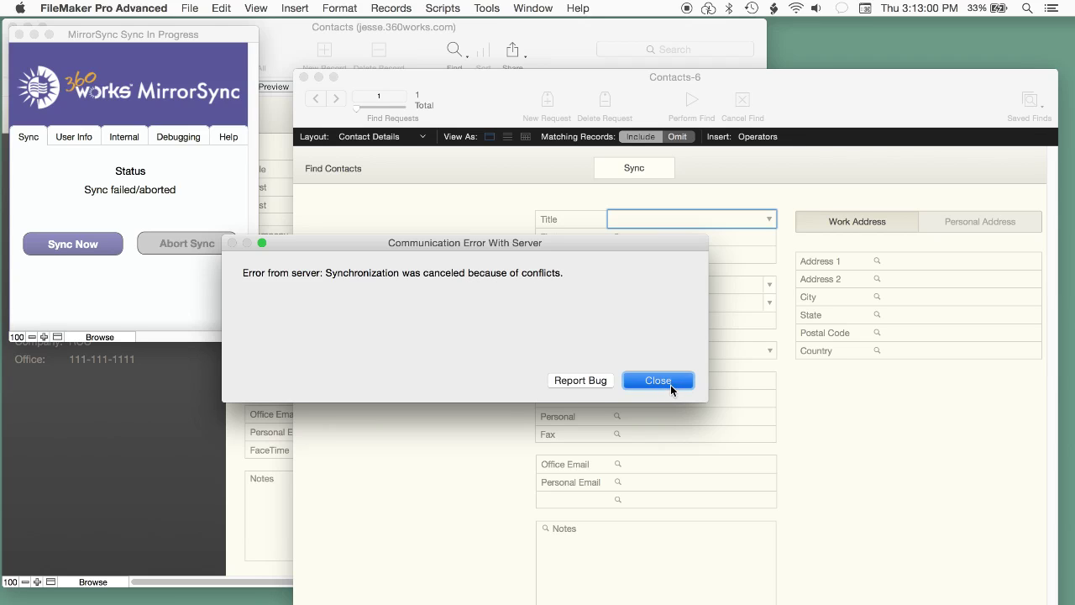
click(670, 385)
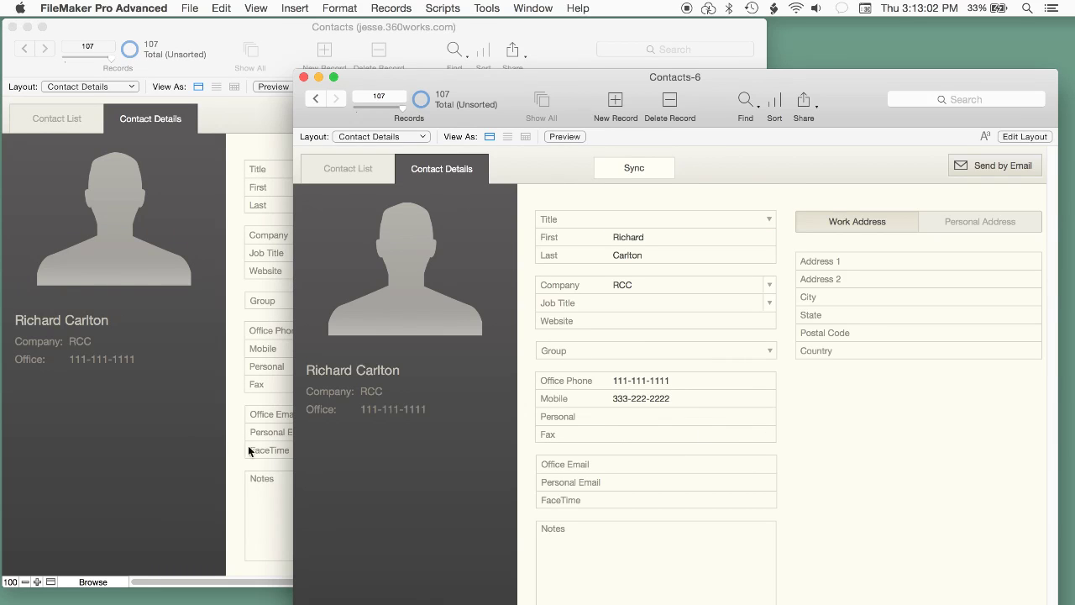
Step: Sync Contacts-6 again and choose Resolve for the conflicting Mobile record
click(210, 450)
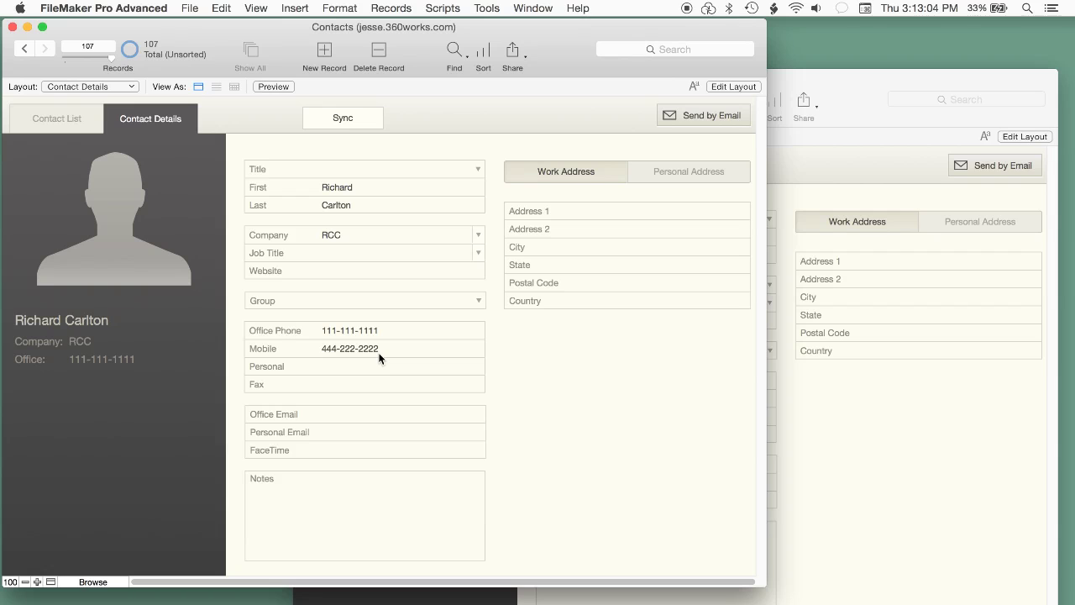
click(848, 470)
click(628, 166)
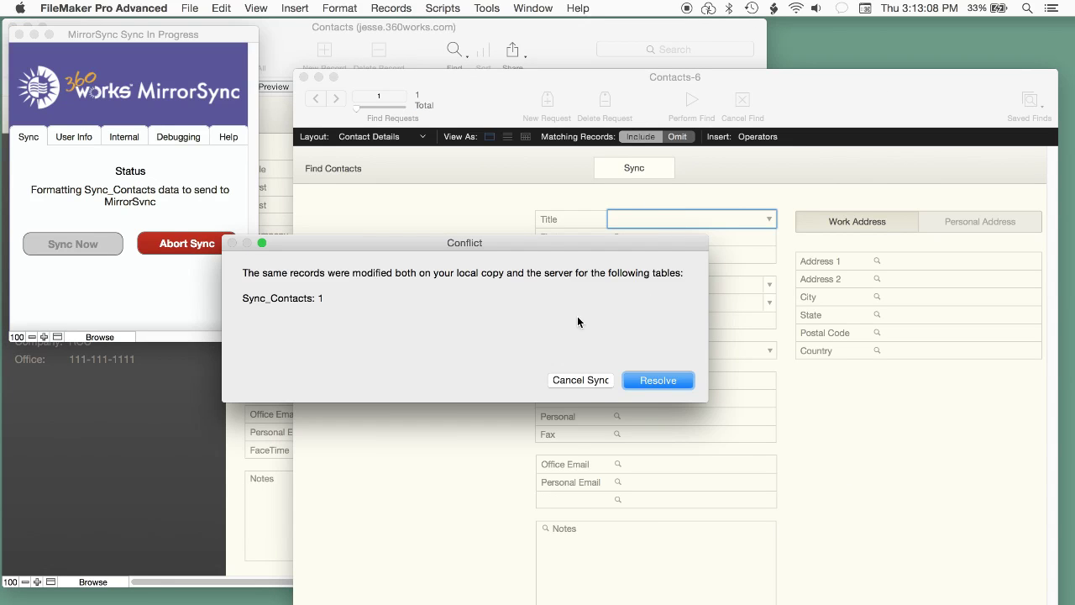
click(660, 381)
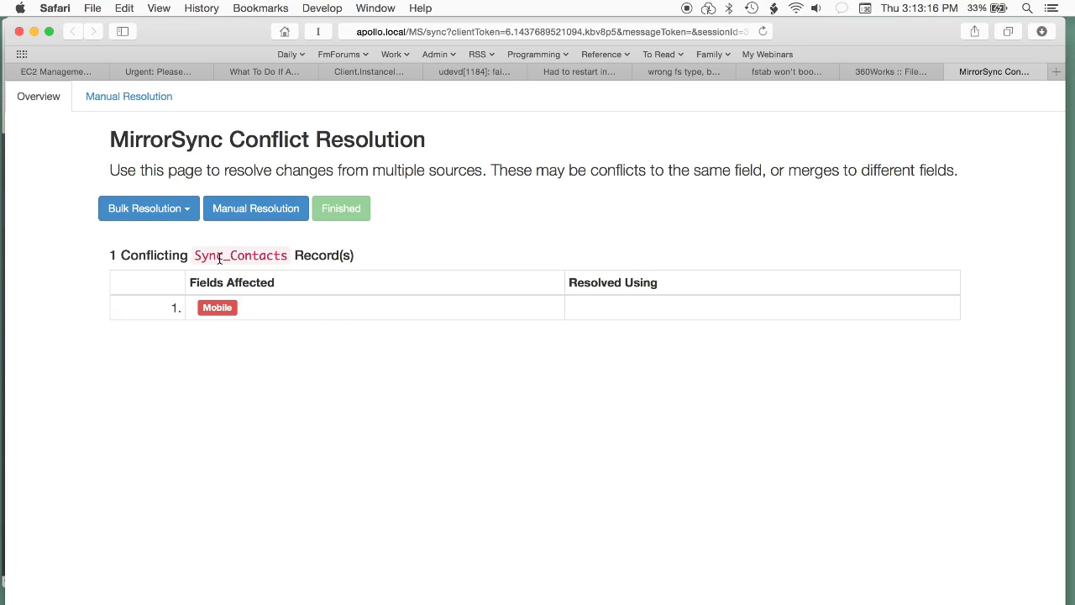
click(216, 307)
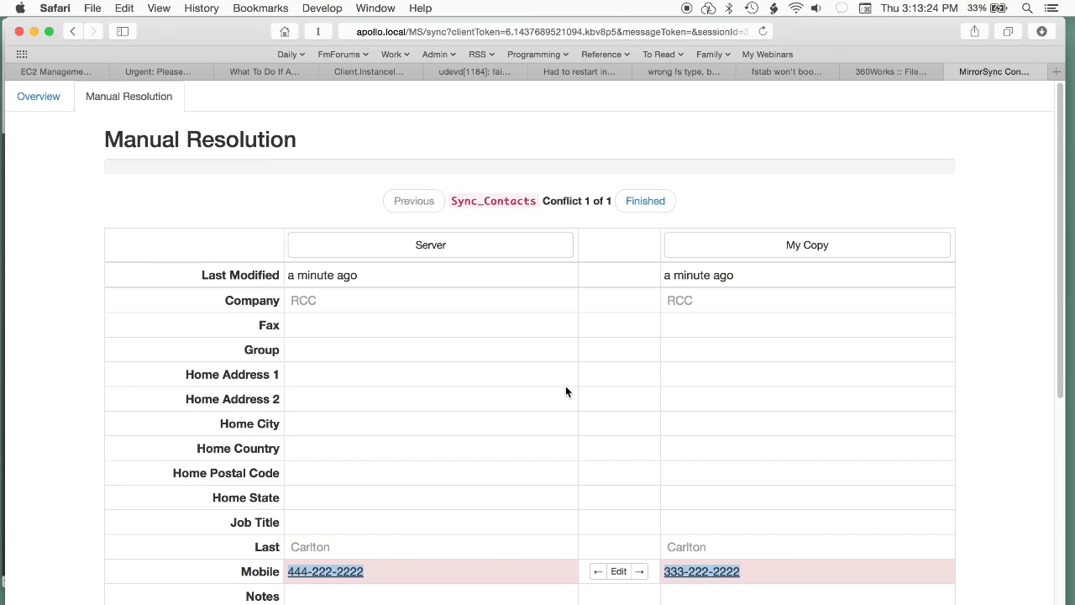
scroll(565, 391, down, 5)
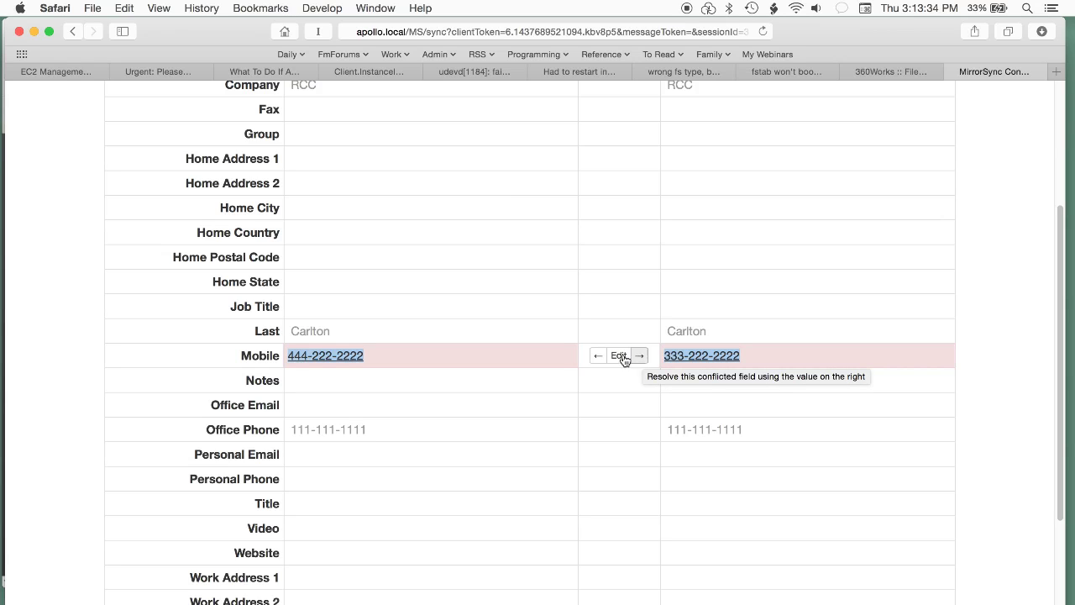
click(597, 357)
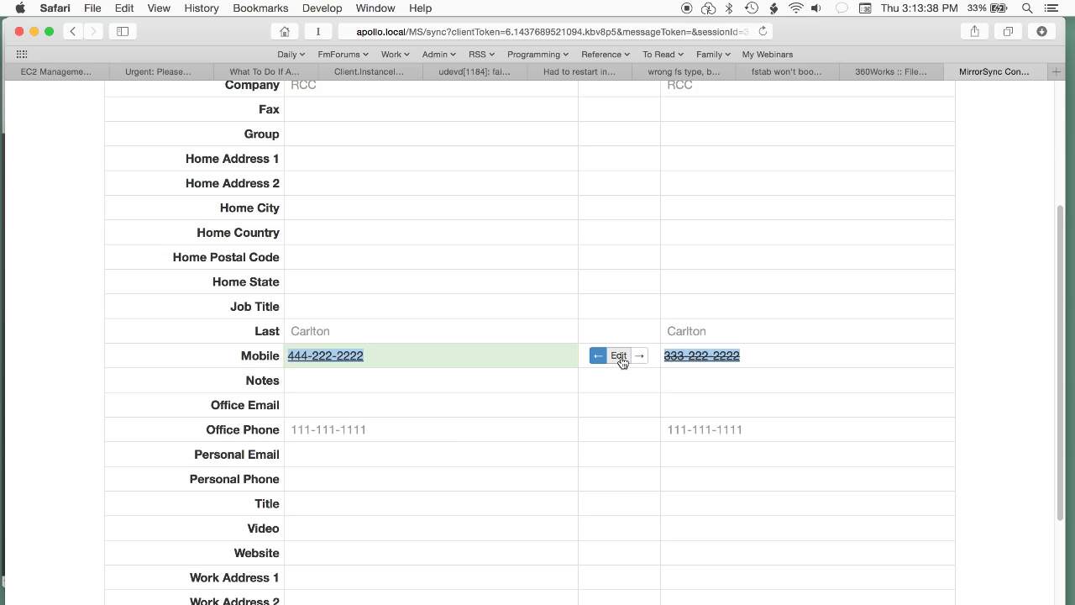
click(620, 356)
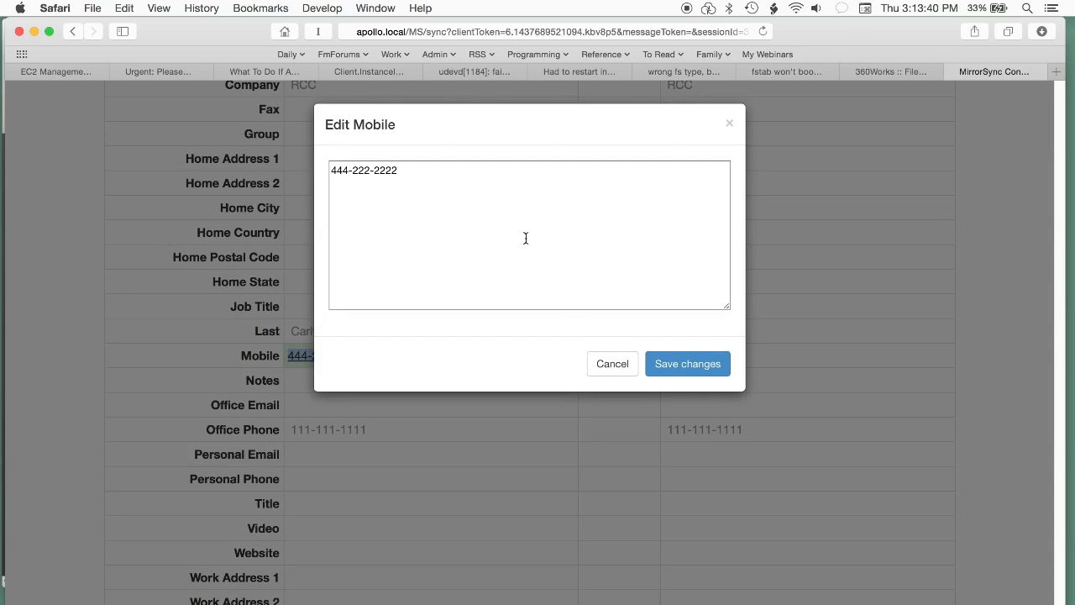
drag(352, 170, 373, 171)
text(333)
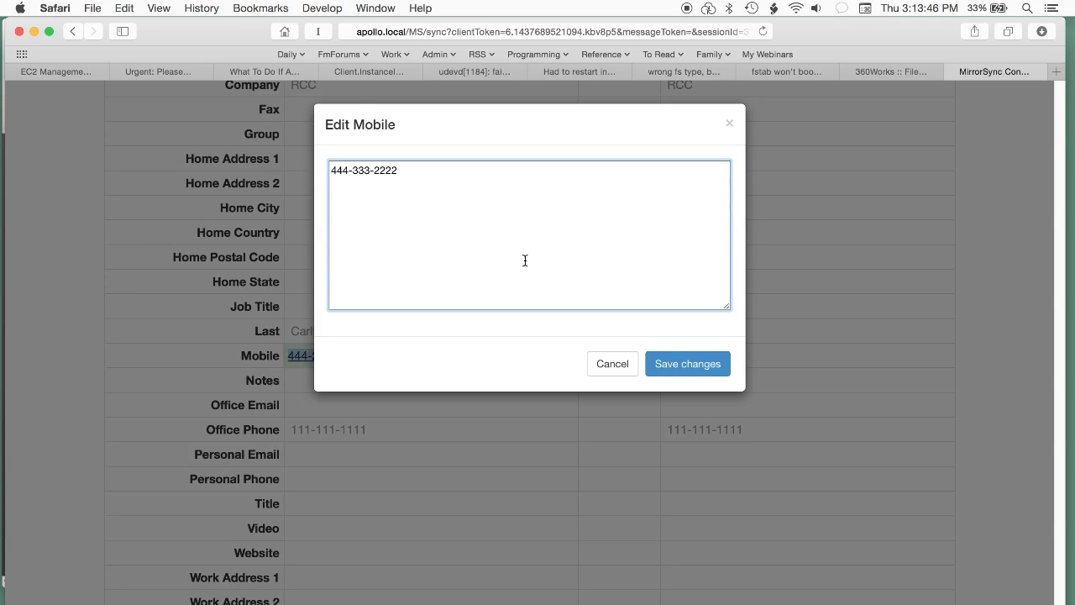
click(685, 361)
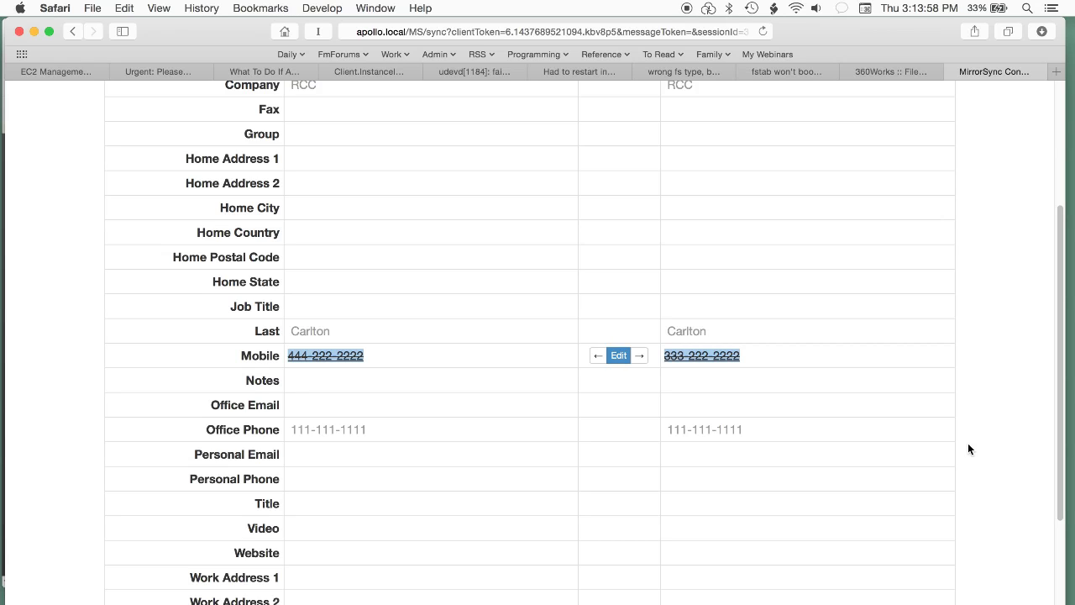
Step: Submit the conflict resolutions to the server, quit Safari, and rerun the Contacts-6 sync
scroll(968, 442, up, 5)
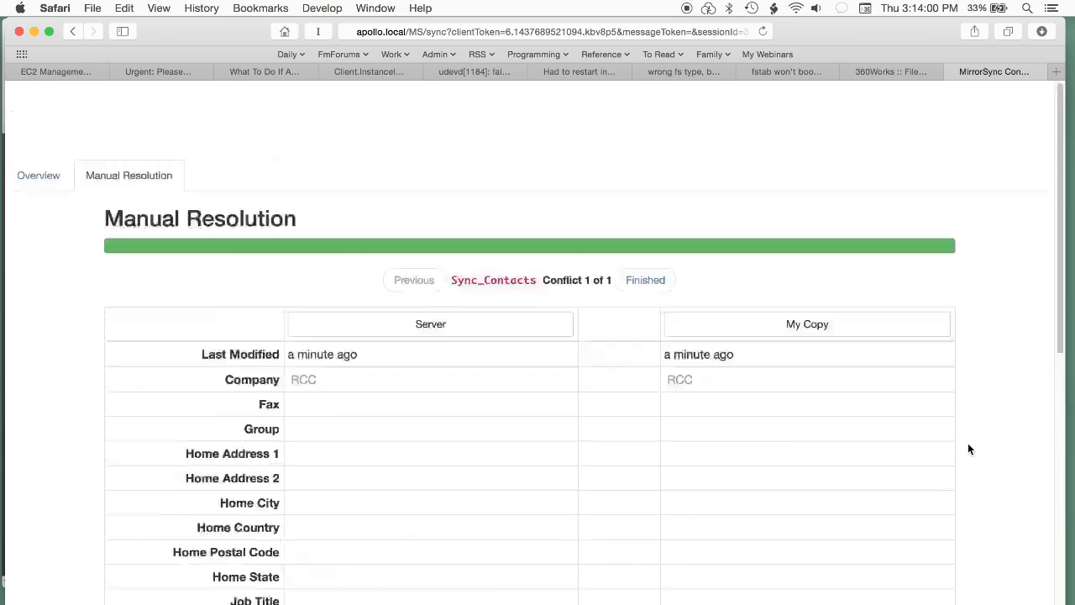
click(641, 200)
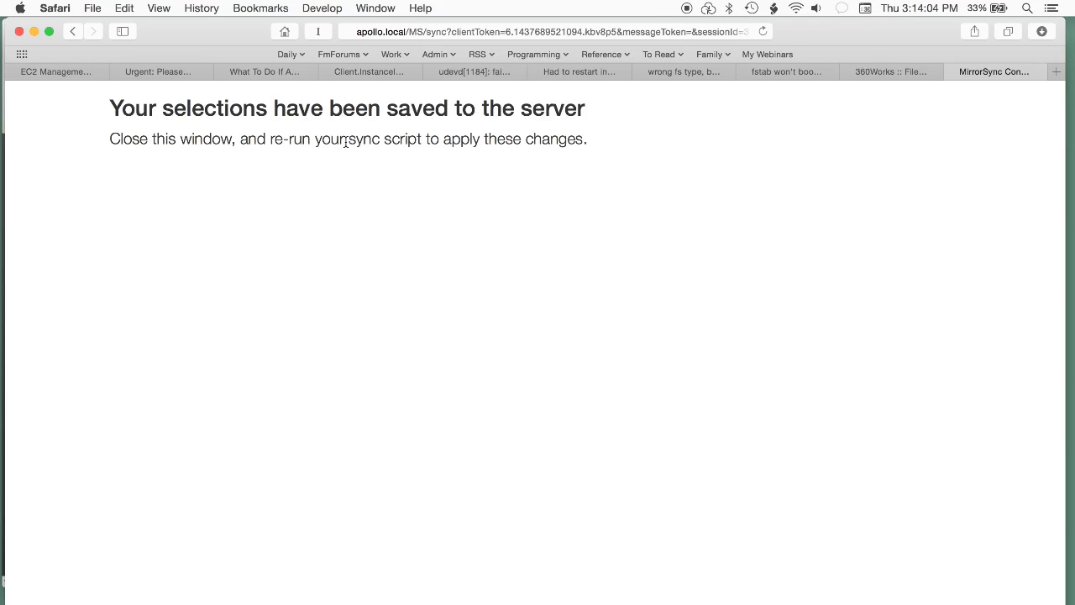
key(super+w)
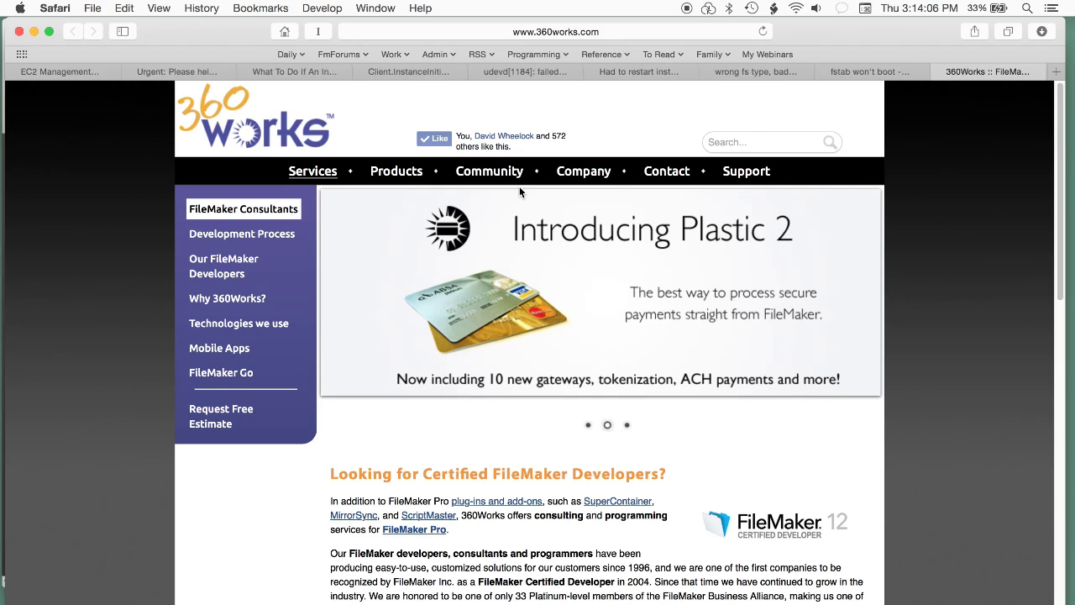
key(super+q)
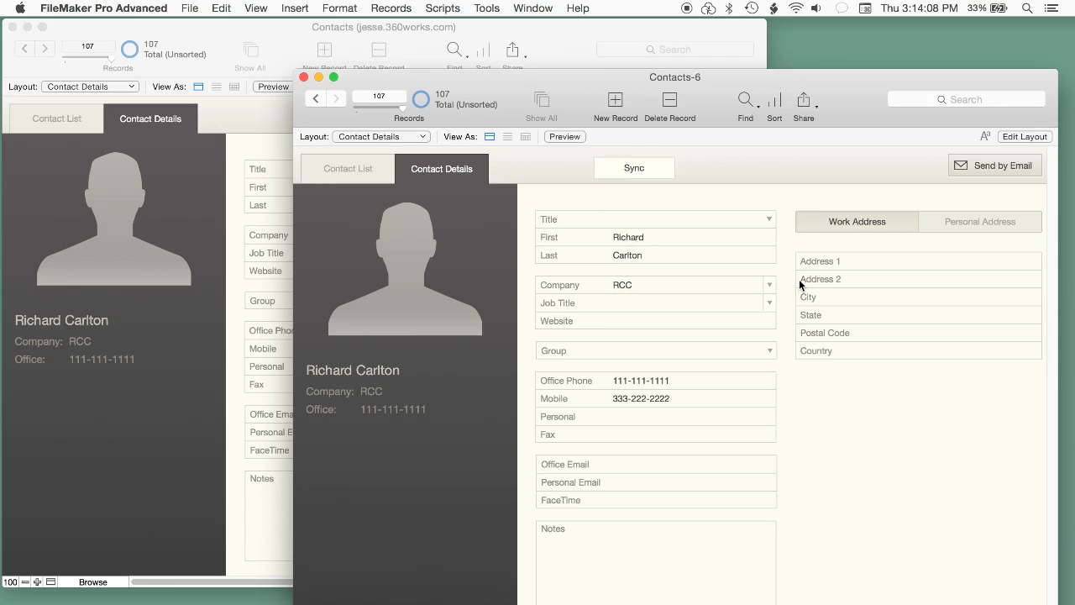
click(628, 165)
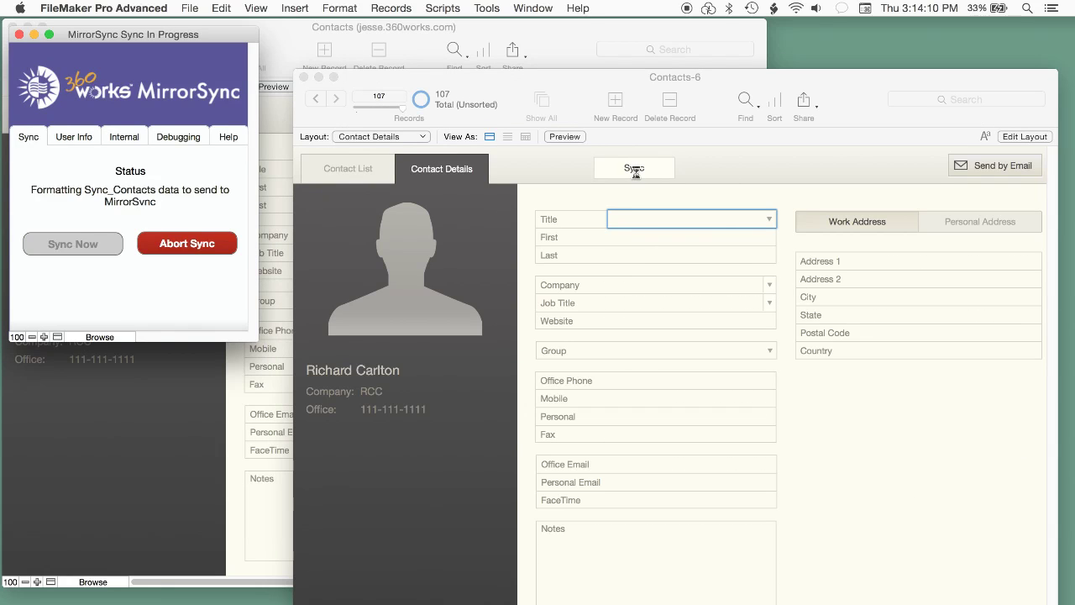
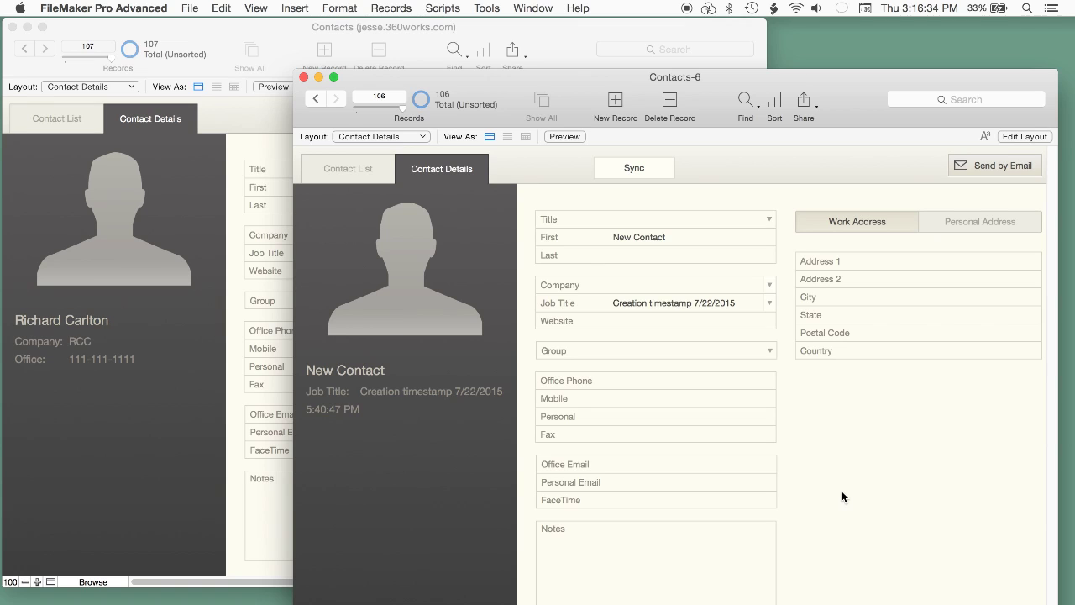
Step: Sync the Contacts-6 copy with the server, deleting one record so both copies show 106 records
click(635, 169)
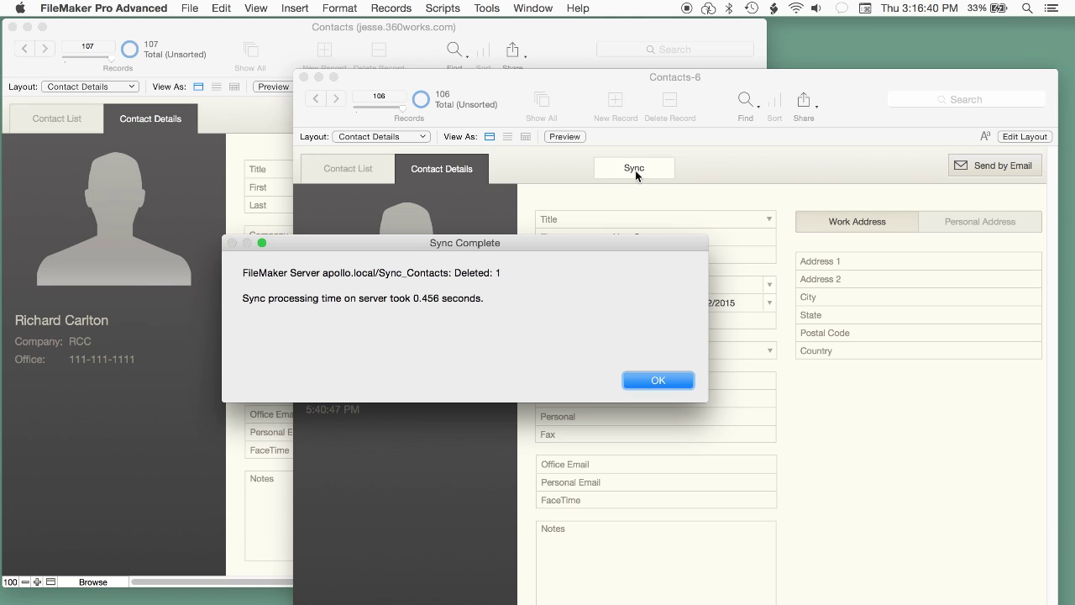
click(646, 380)
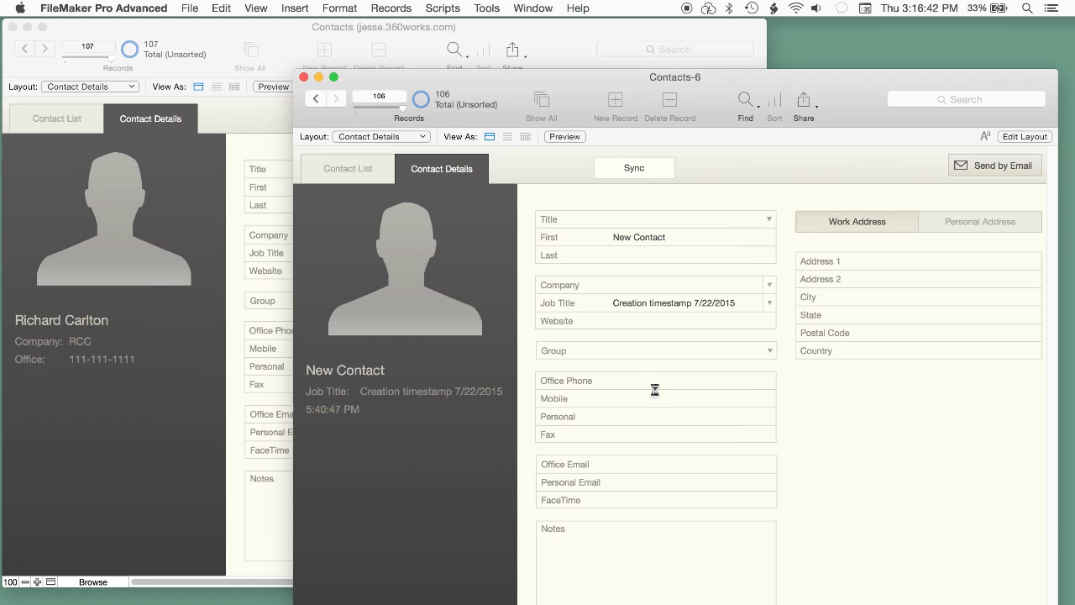
click(575, 34)
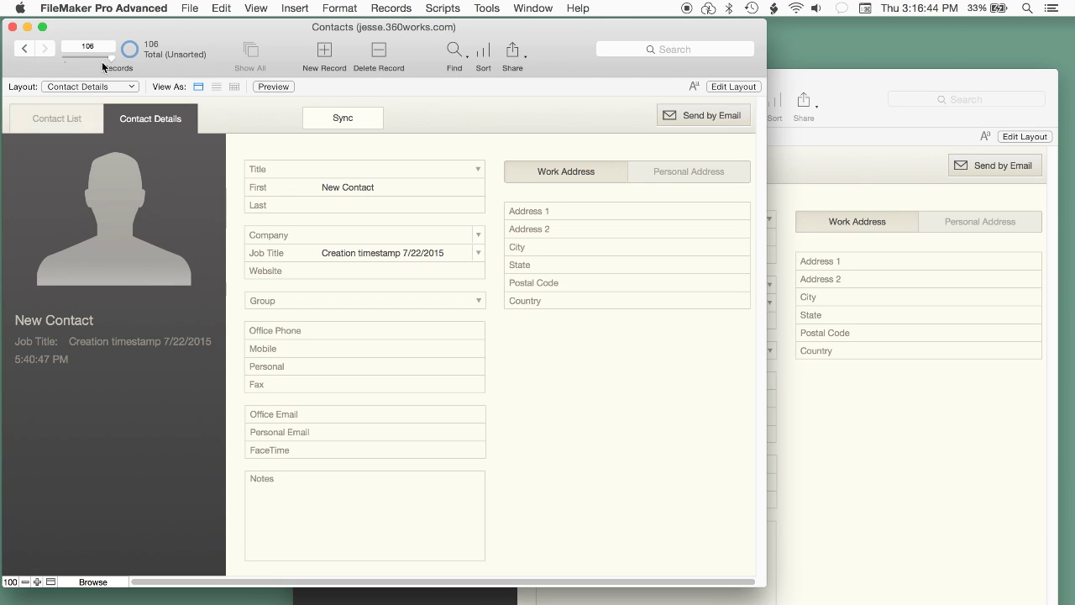
click(941, 511)
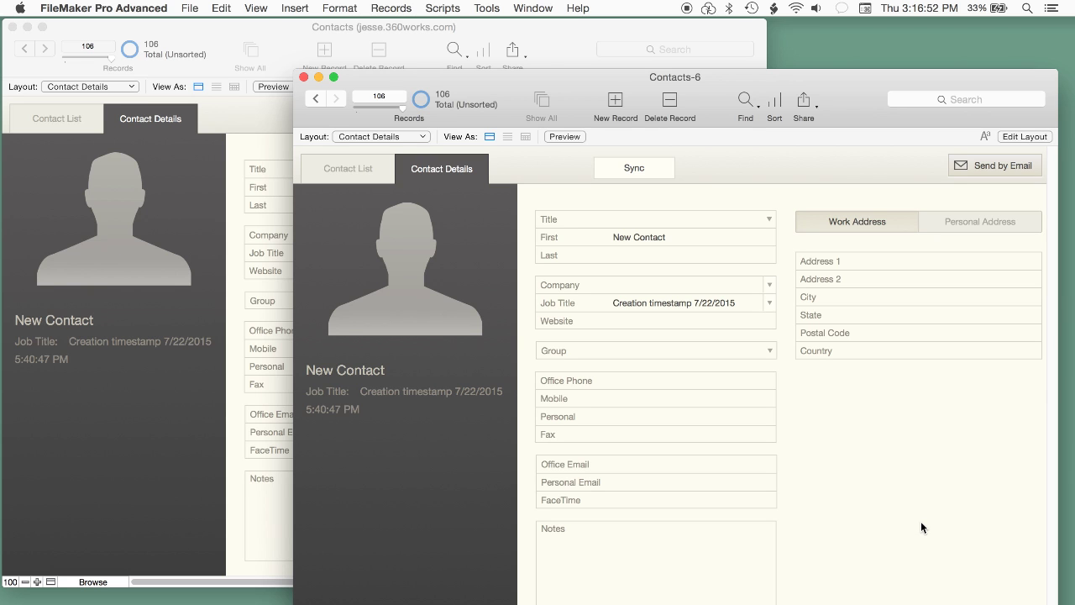
key(super+Tab)
key(super+Tab)
key(super+Tab)
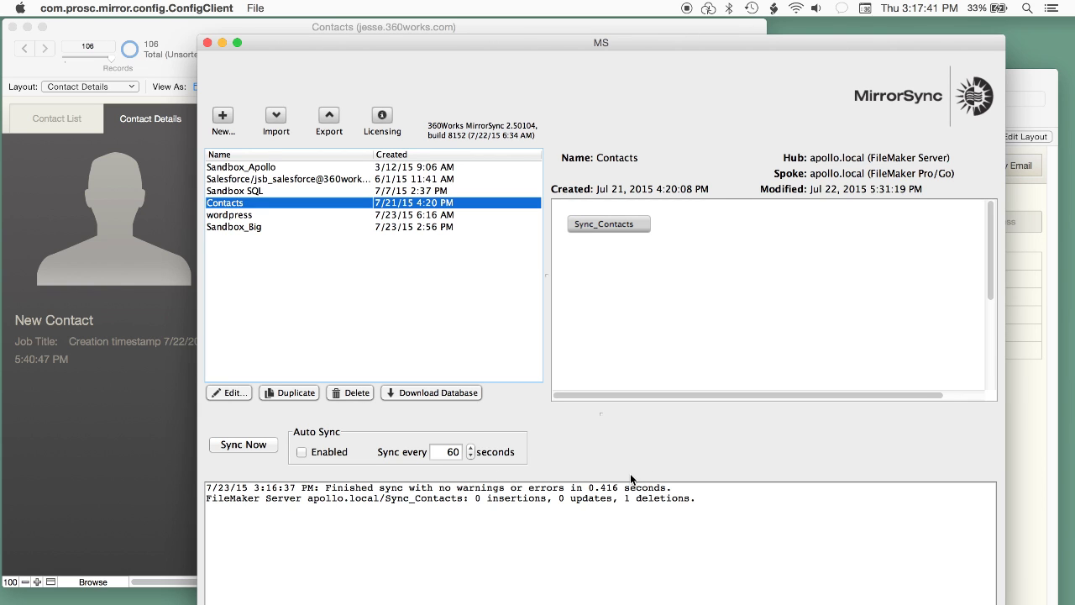
Step: In a new Safari tab, load the MirrorSync page on the apollo.local server
key(super+Tab)
key(super+Tab)
key(super+t)
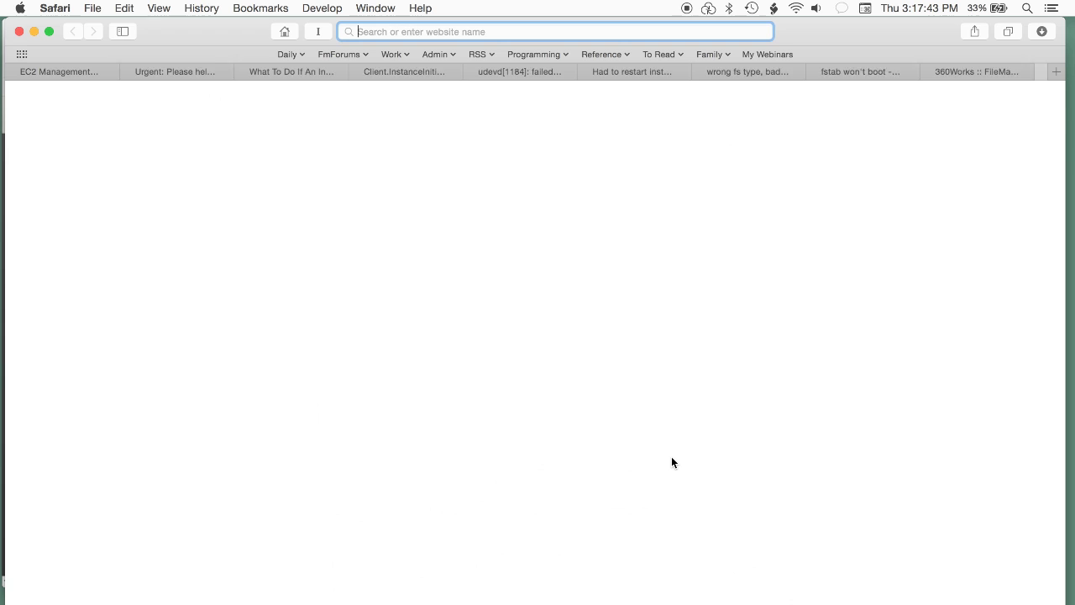
text(aws)
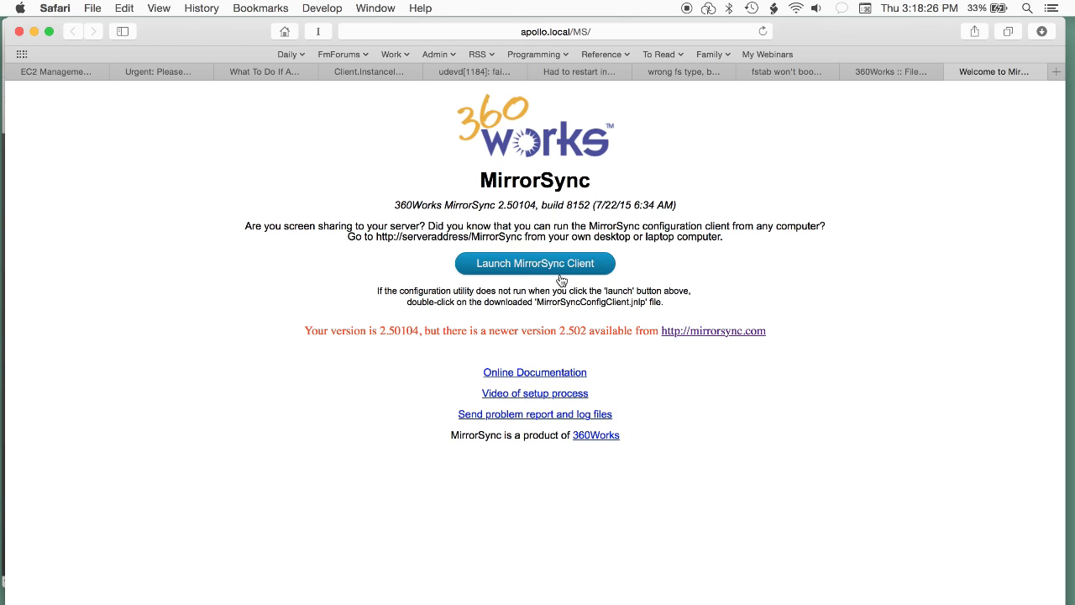
Step: Launch the MirrorSync client and open the Contacts sync configuration for editing
click(527, 264)
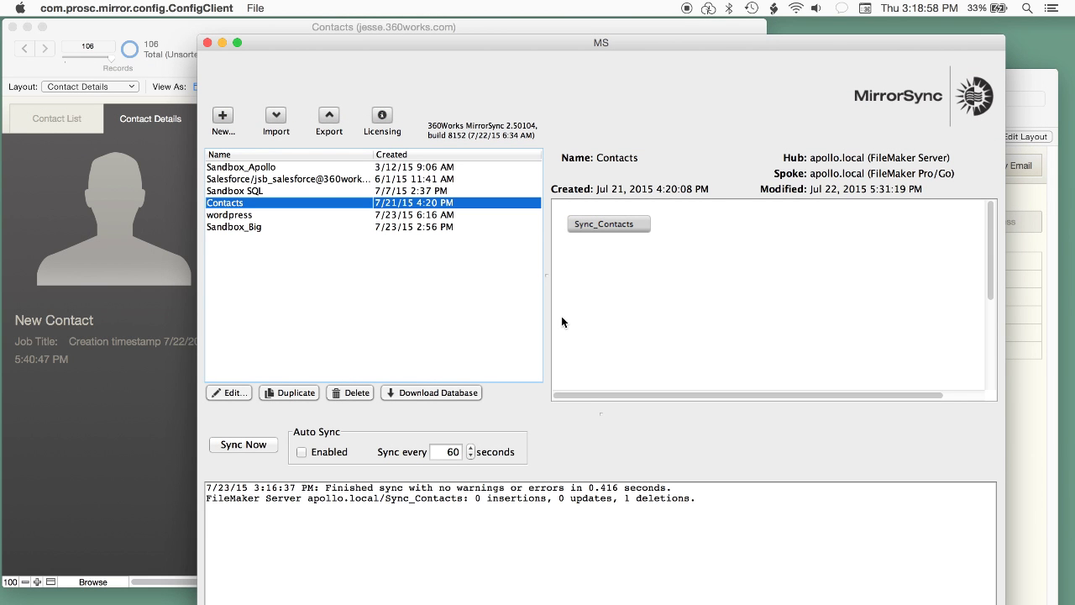
click(231, 392)
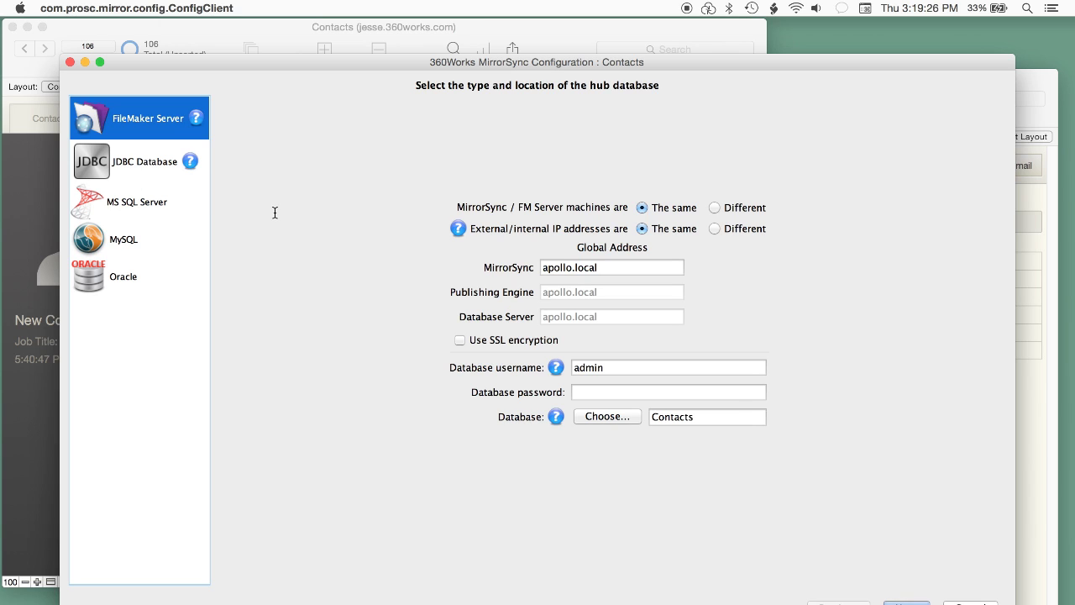
Step: Leave the hub on the same machine with identical internal and external addresses, then continue
click(738, 230)
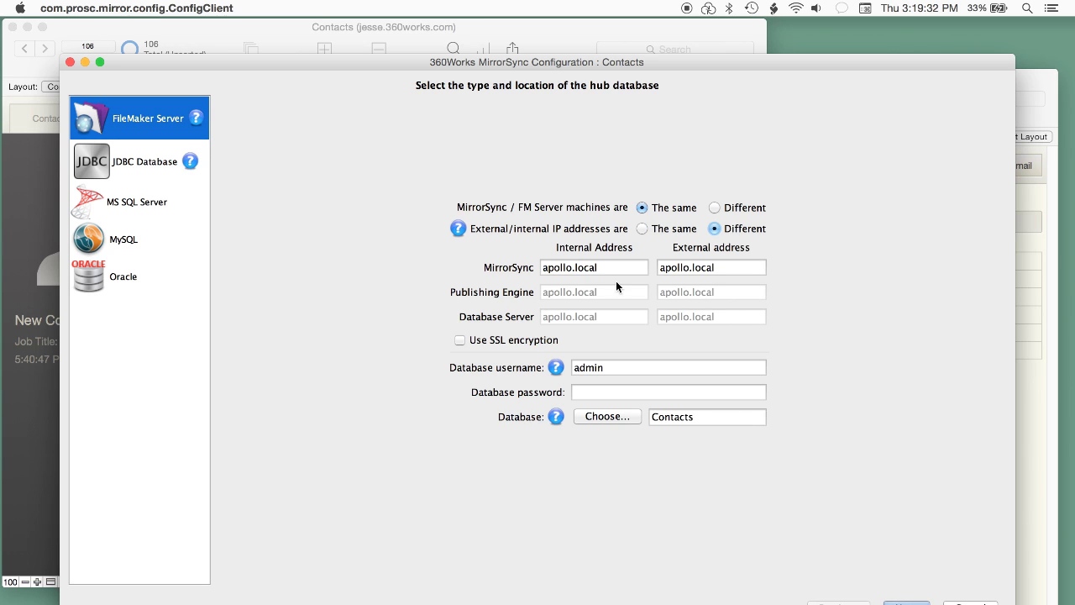
click(677, 229)
click(724, 209)
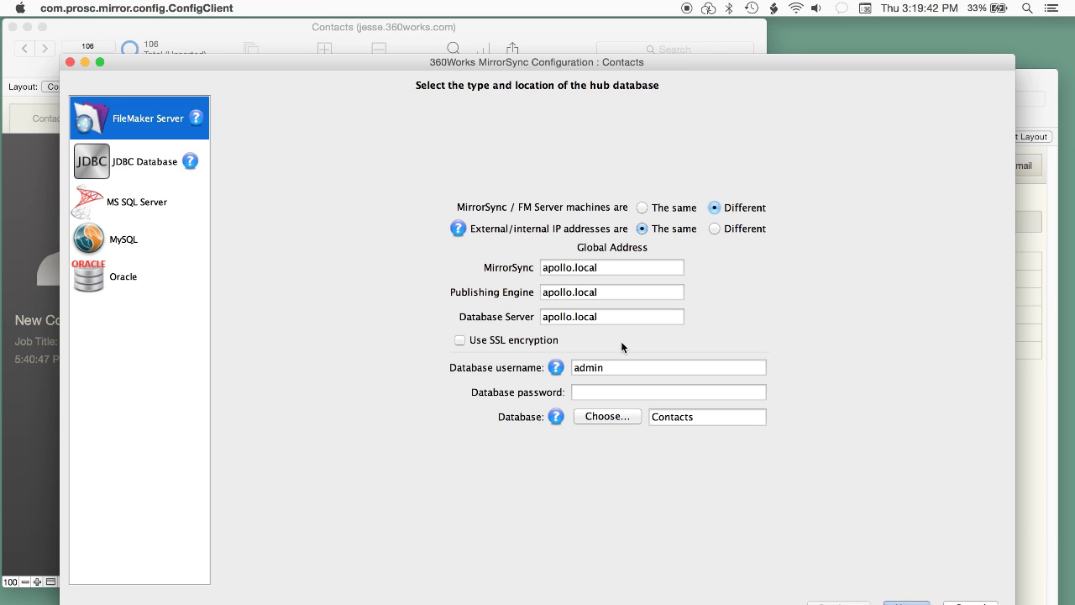
click(667, 208)
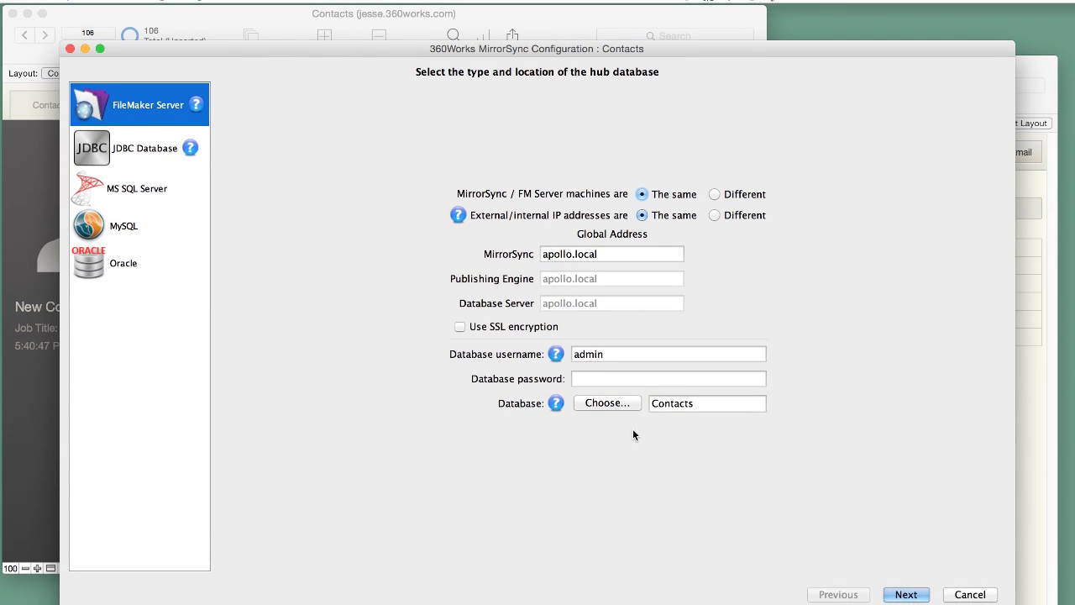
click(901, 585)
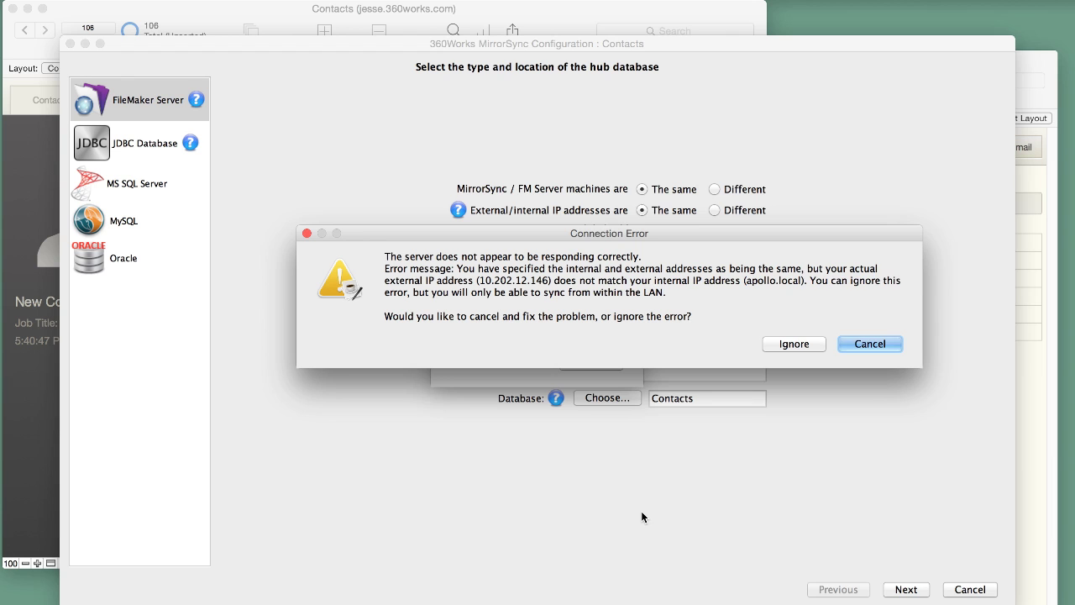
Step: Ignore the warning that external IP 10.202.12.146 doesn't match apollo.local
click(798, 342)
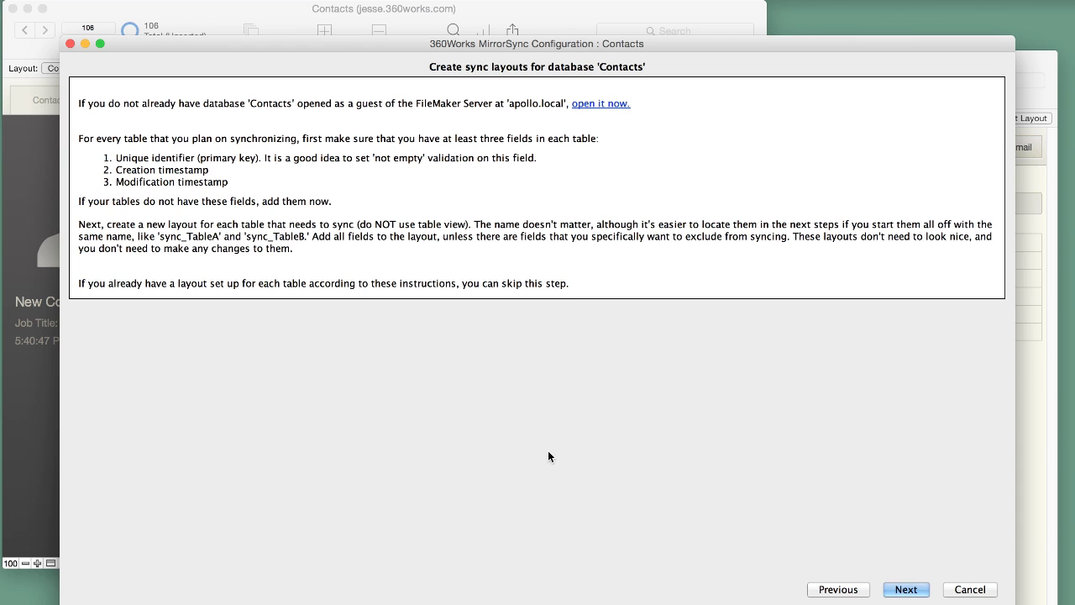
Step: Switch the Contacts window to the Sync_Contacts layout and review its fields, including Creation stamp and Modstamp
click(253, 25)
click(123, 68)
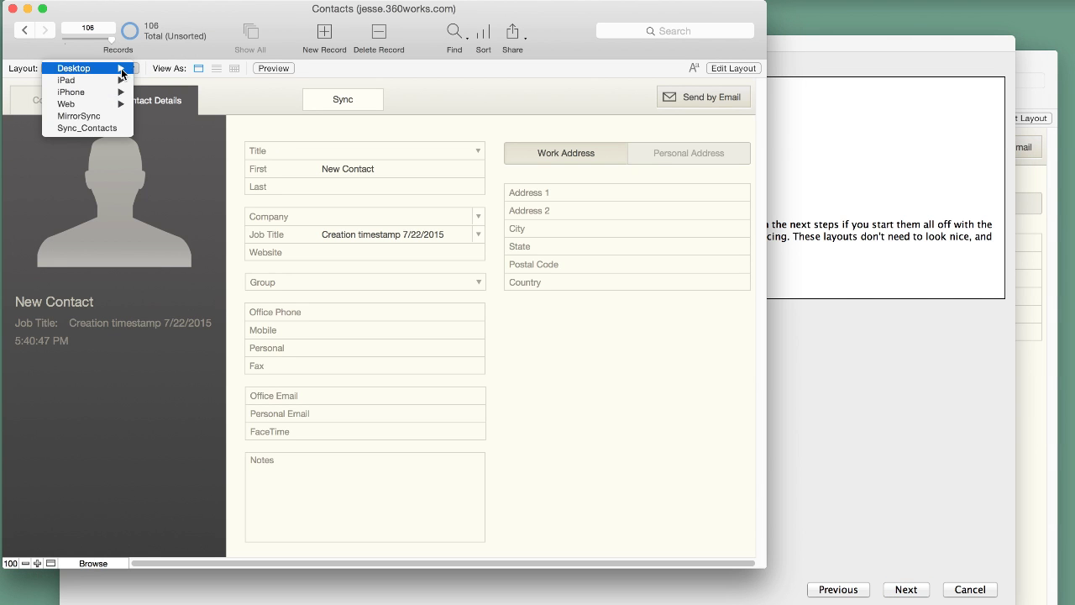
click(103, 125)
scroll(392, 302, down, 5)
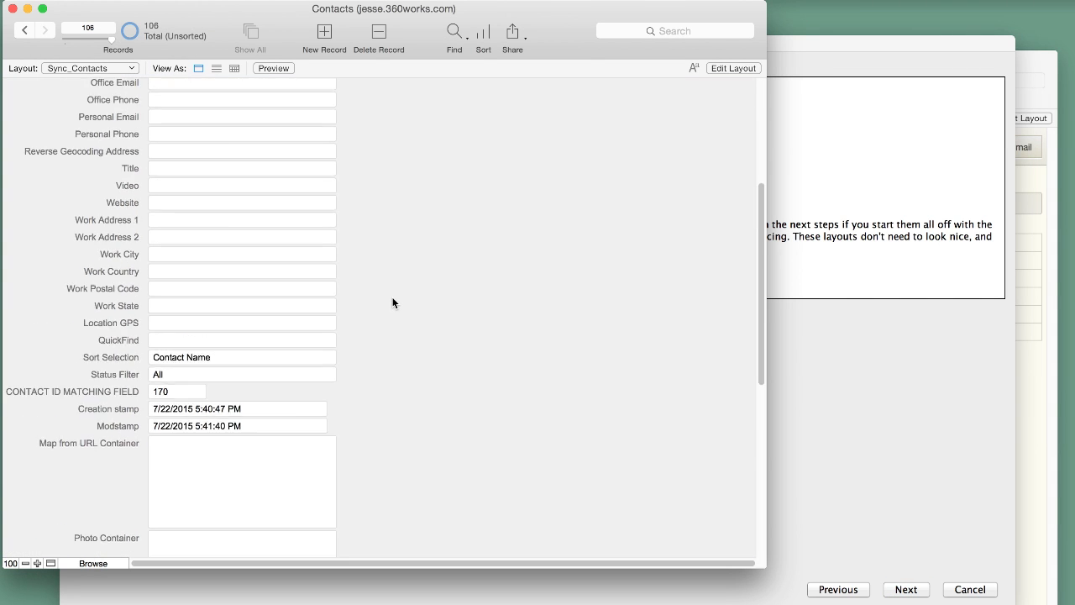
scroll(392, 302, down, 5)
scroll(392, 303, up, 15)
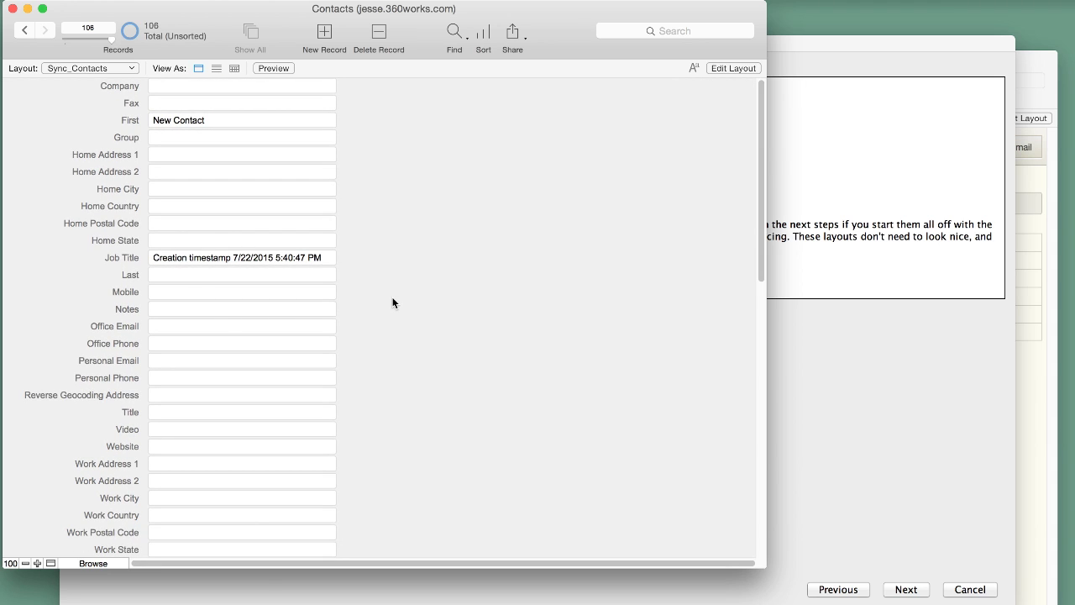
Step: Return Contacts to the Contact Details layout and advance the MirrorSync wizard
click(84, 68)
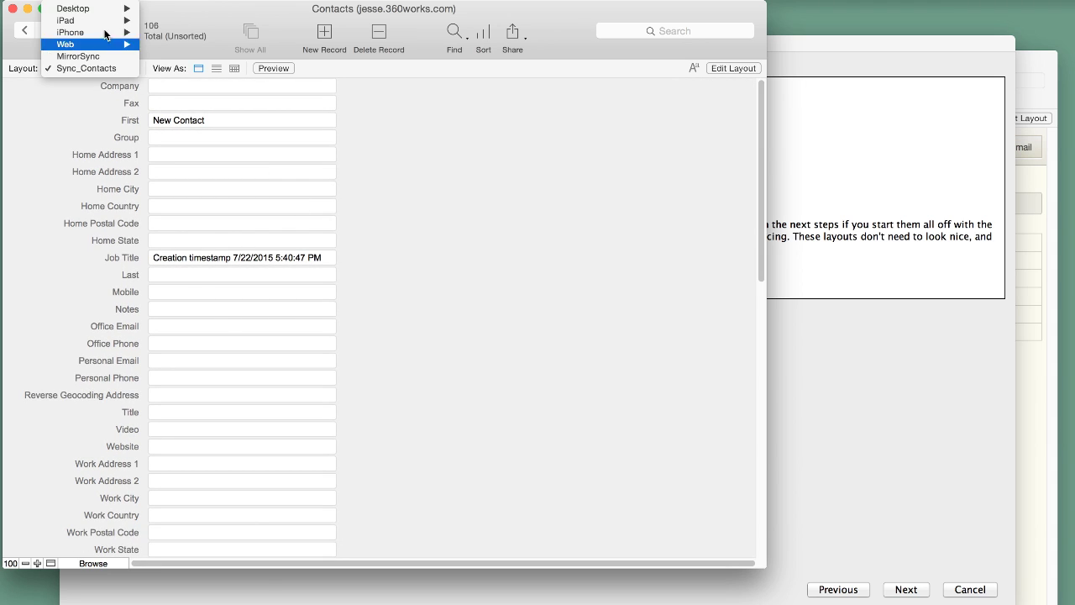
mouse_move(75, 9)
click(177, 23)
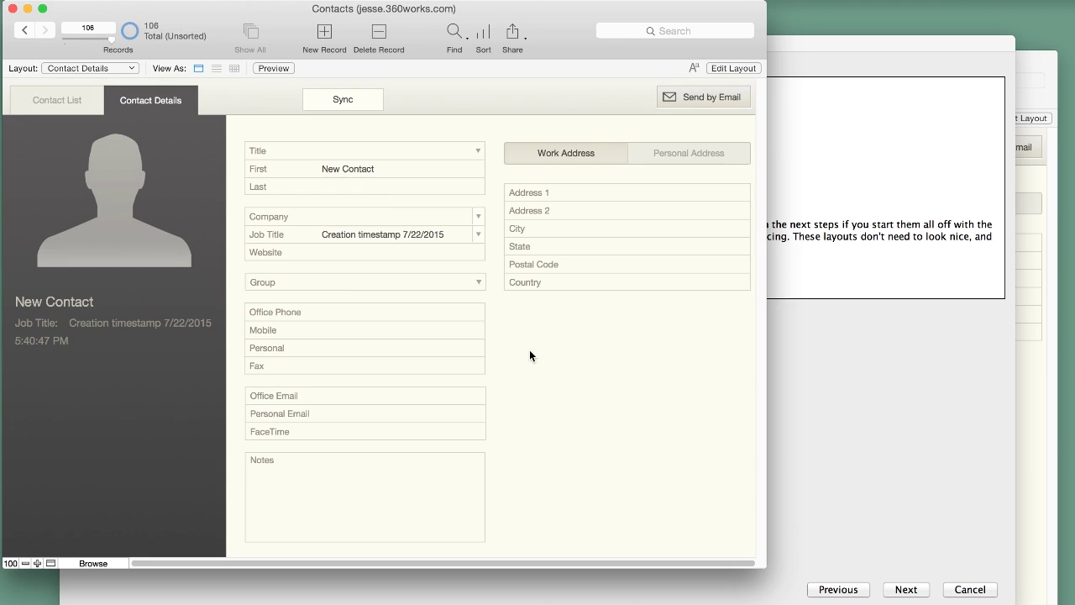
click(869, 441)
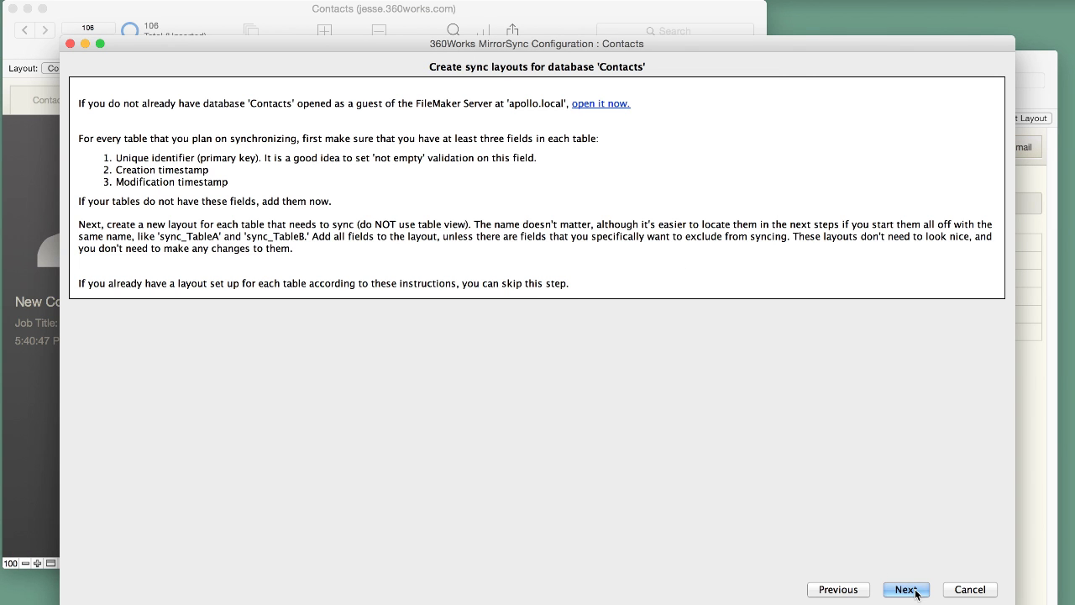
Step: Advance past the Create sync layouts page toward the spoke database settings
click(907, 589)
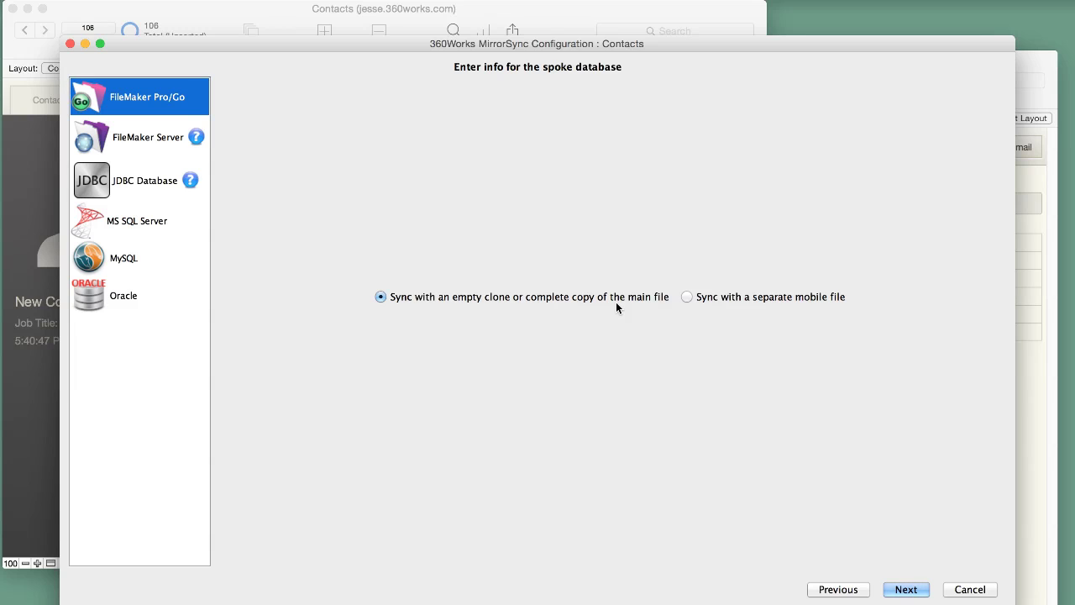
Step: Choose to sync the FileMaker Pro/Go spoke with a separate mobile file
click(707, 299)
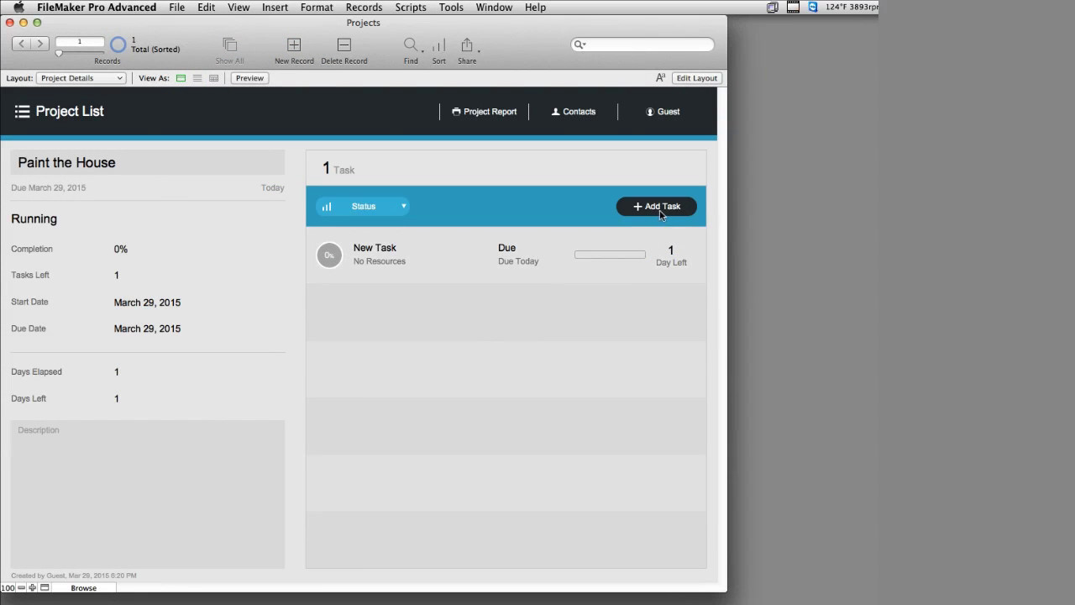
Step: Rename the Paint the House project's new task to 'Purchase the Paint'
click(428, 252)
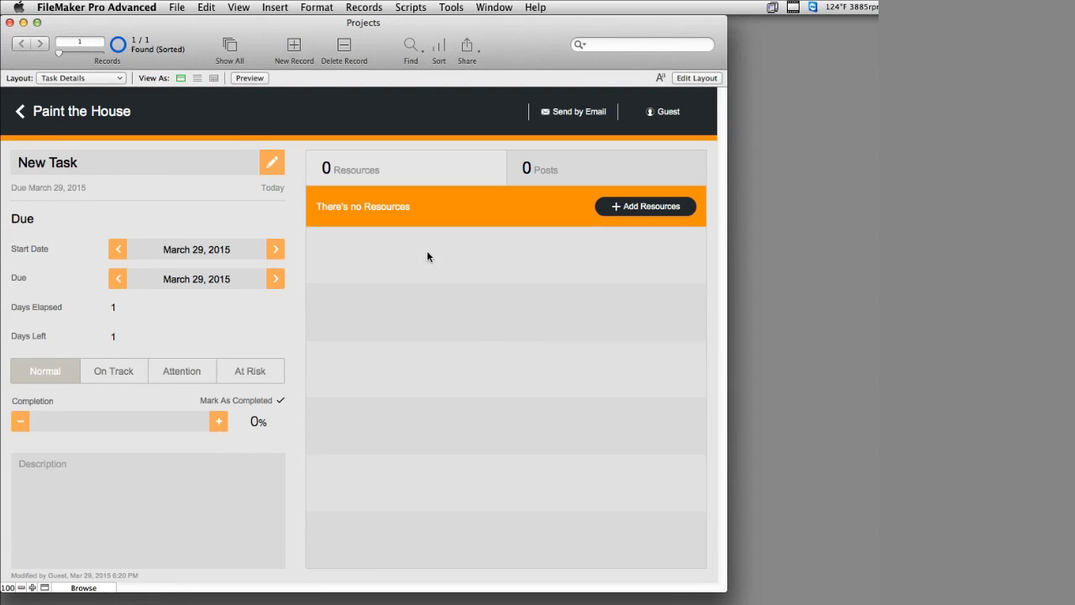
click(89, 172)
text(P)
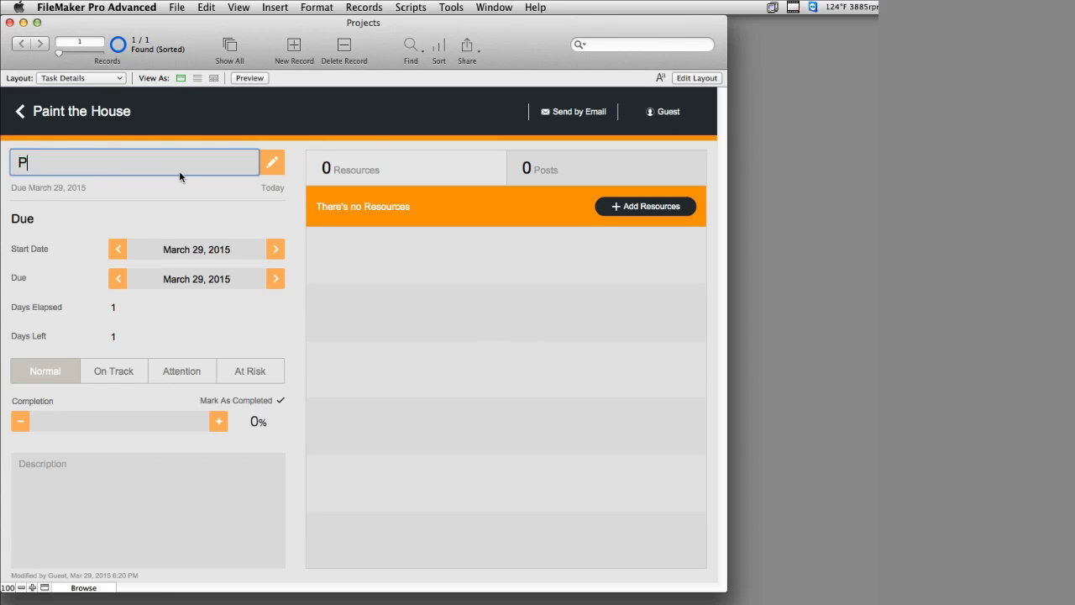
text(urchase the Paint)
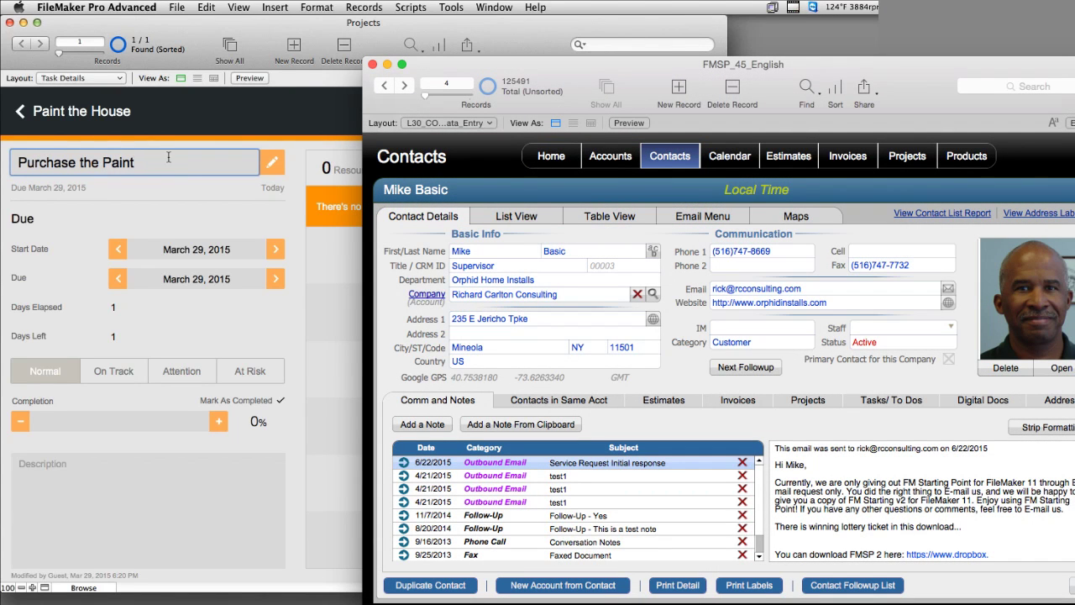
click(120, 197)
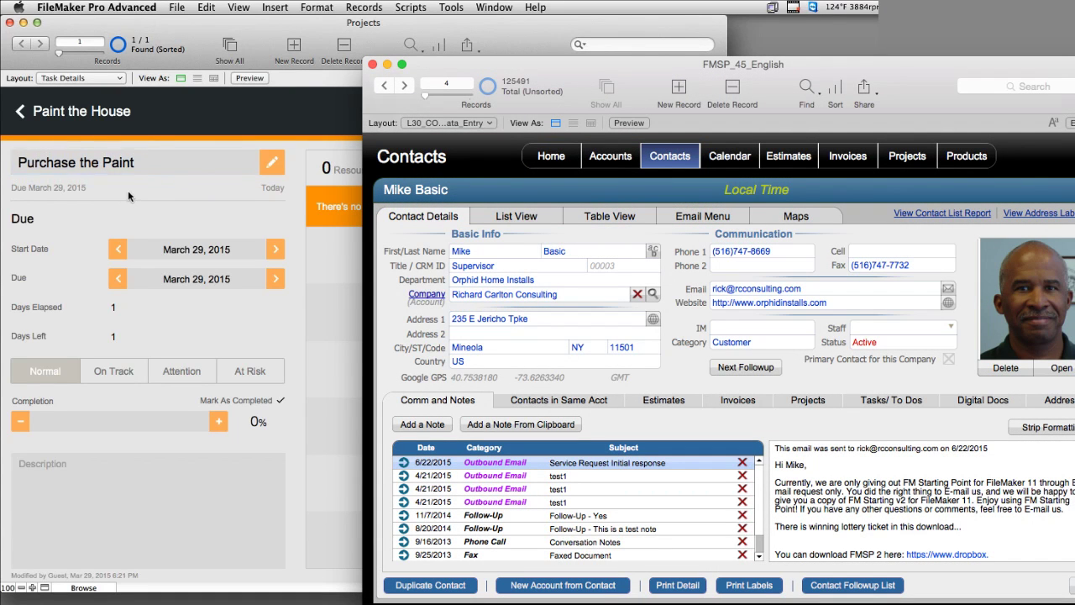
Step: Move the task's due date three days later, then back two days
click(279, 285)
click(278, 284)
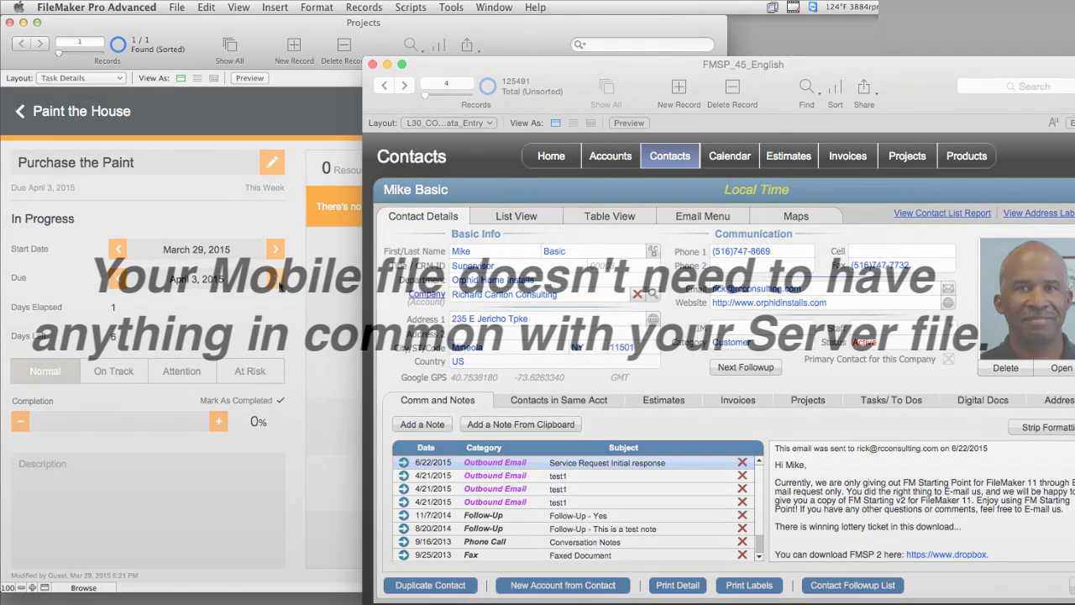
click(278, 285)
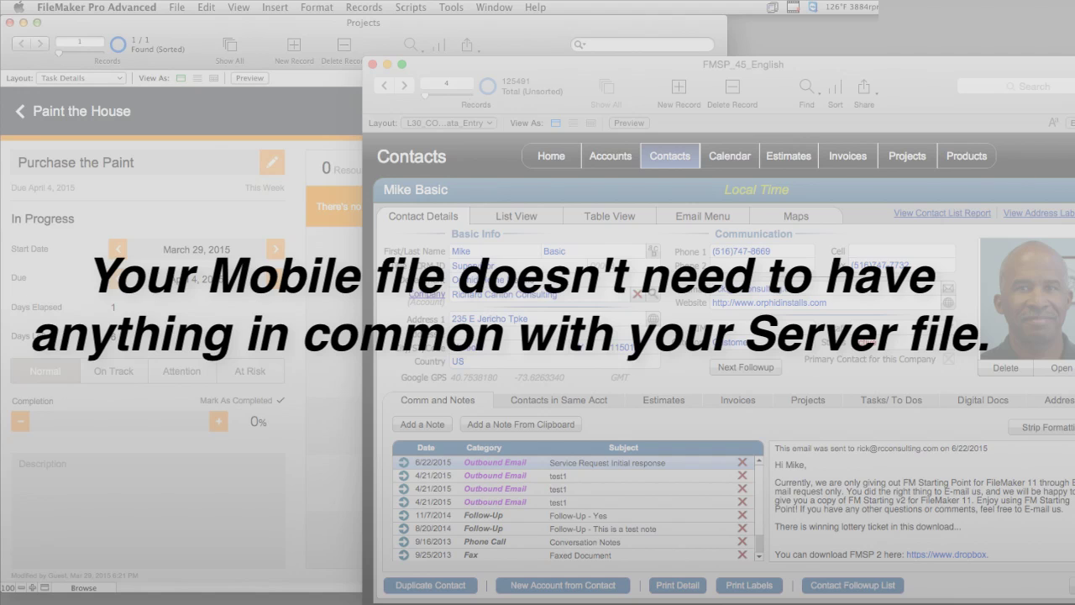
click(118, 285)
click(117, 285)
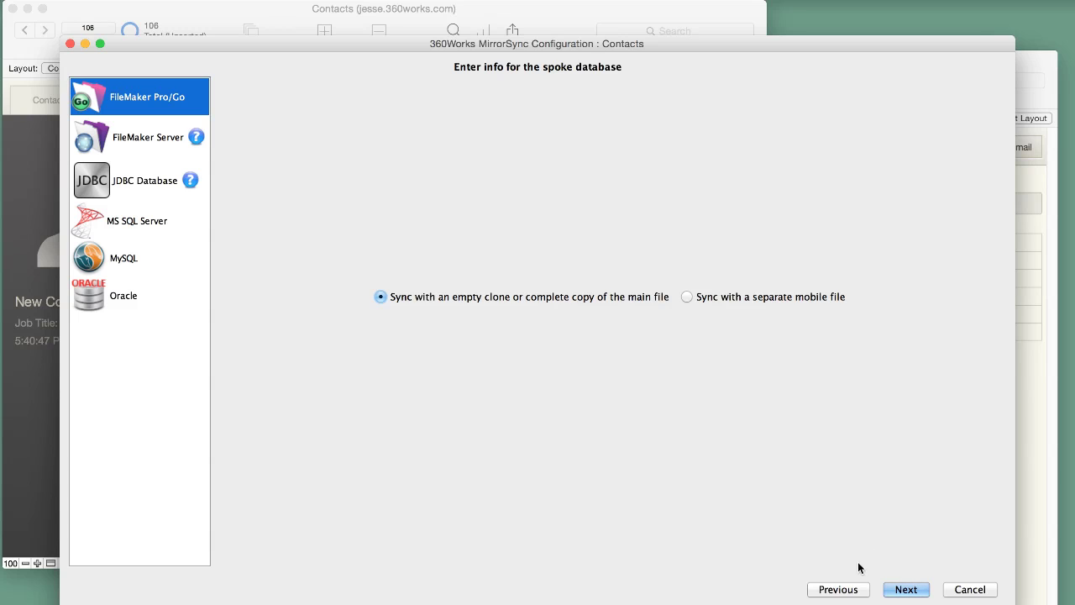
Step: Select Sync_Contacts as the layout to sync and proceed to the sync options
click(905, 590)
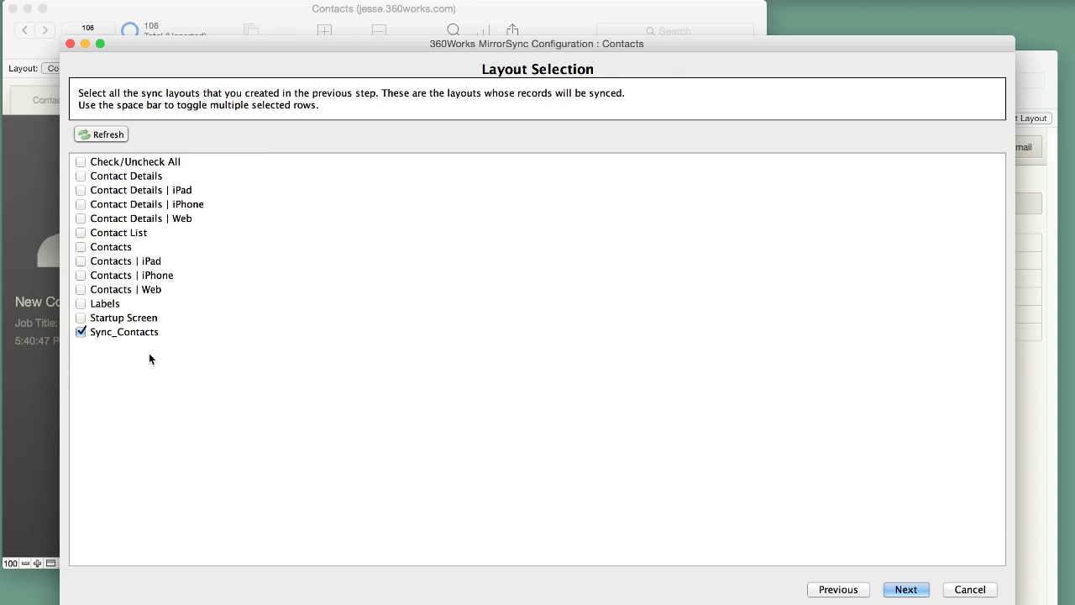
click(905, 589)
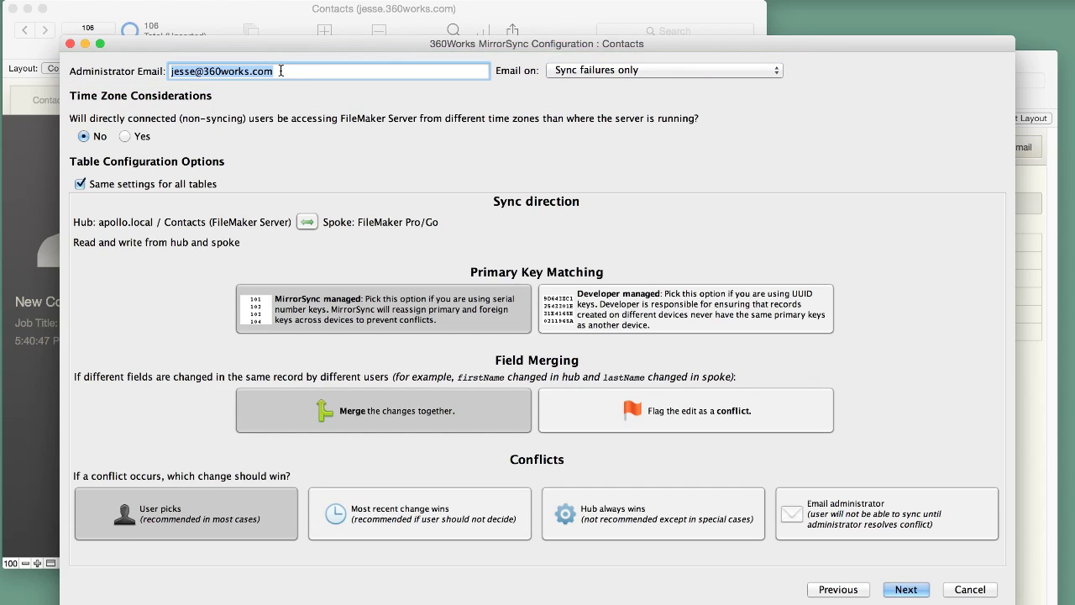
click(672, 70)
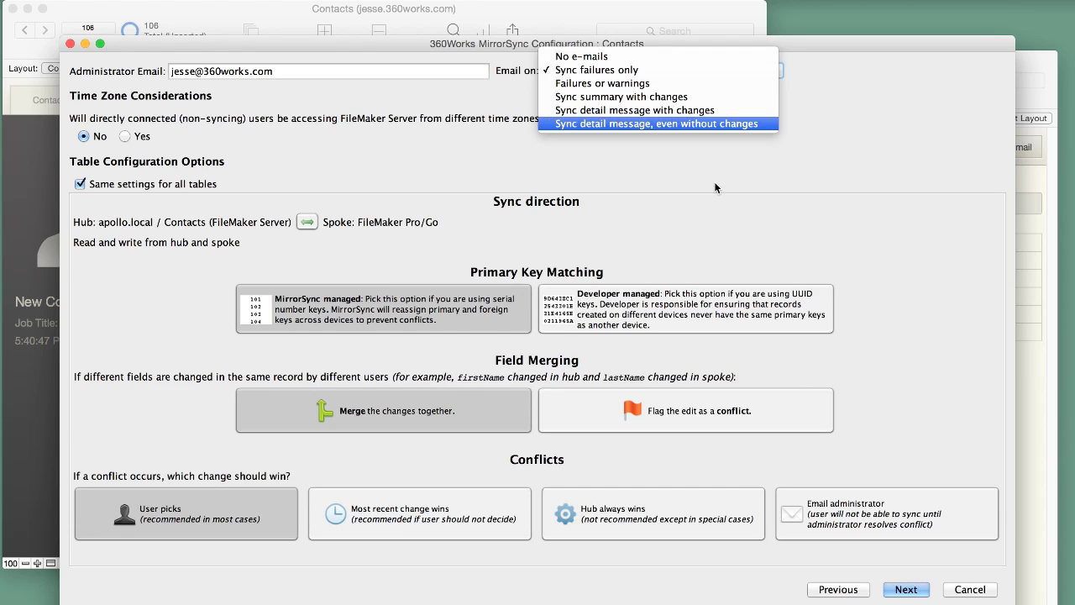
click(655, 175)
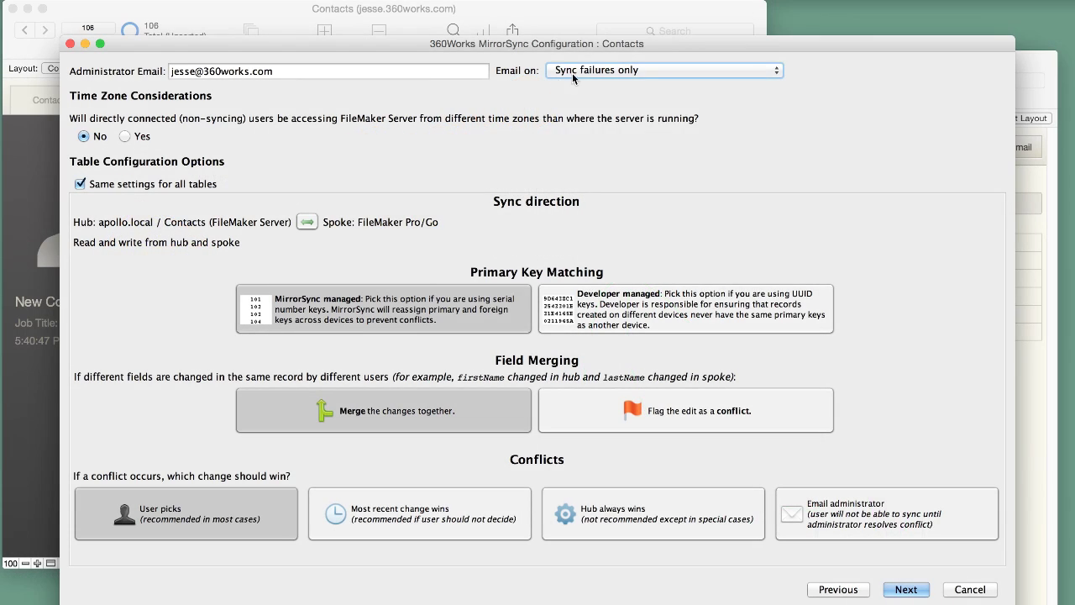
click(576, 76)
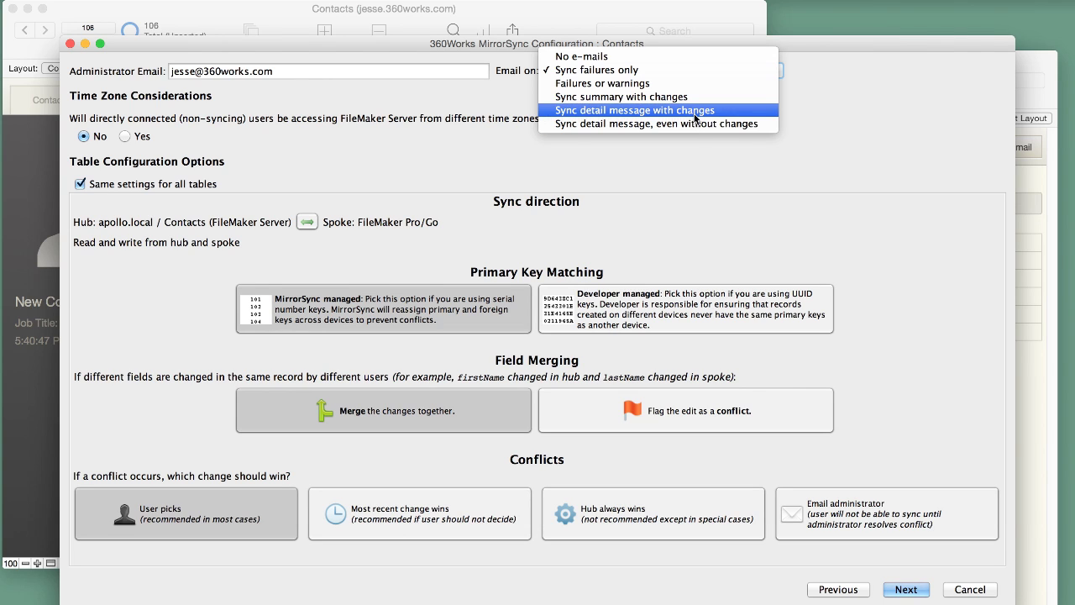
click(705, 166)
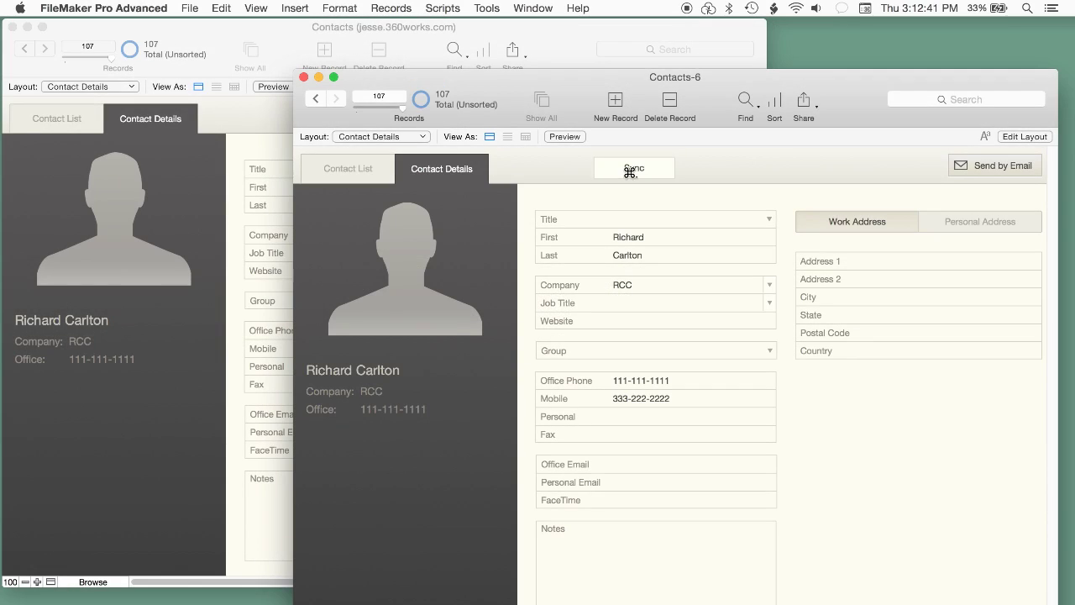
click(634, 168)
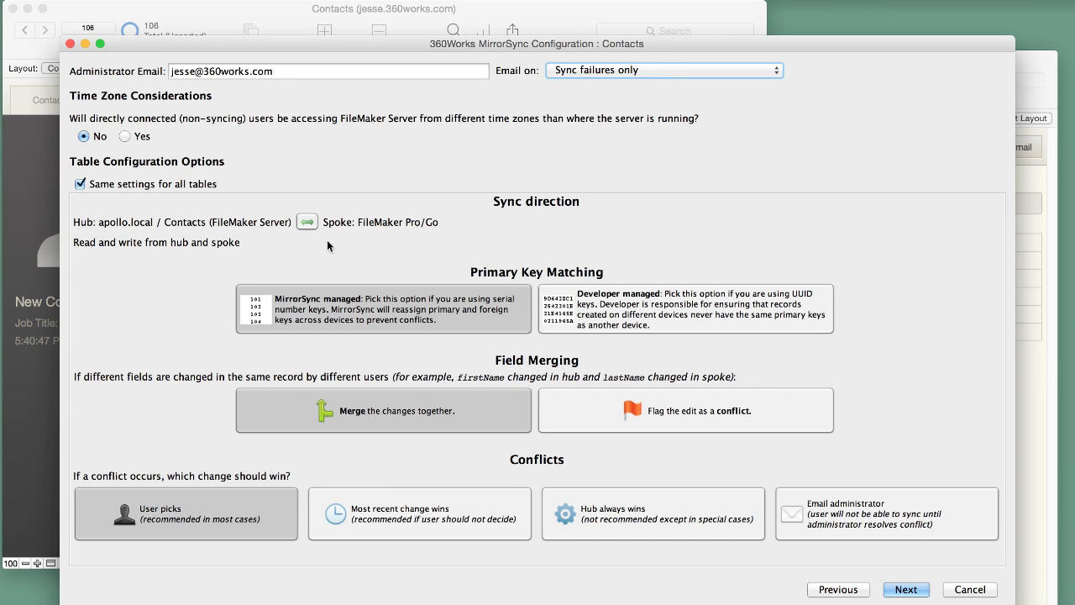
click(306, 222)
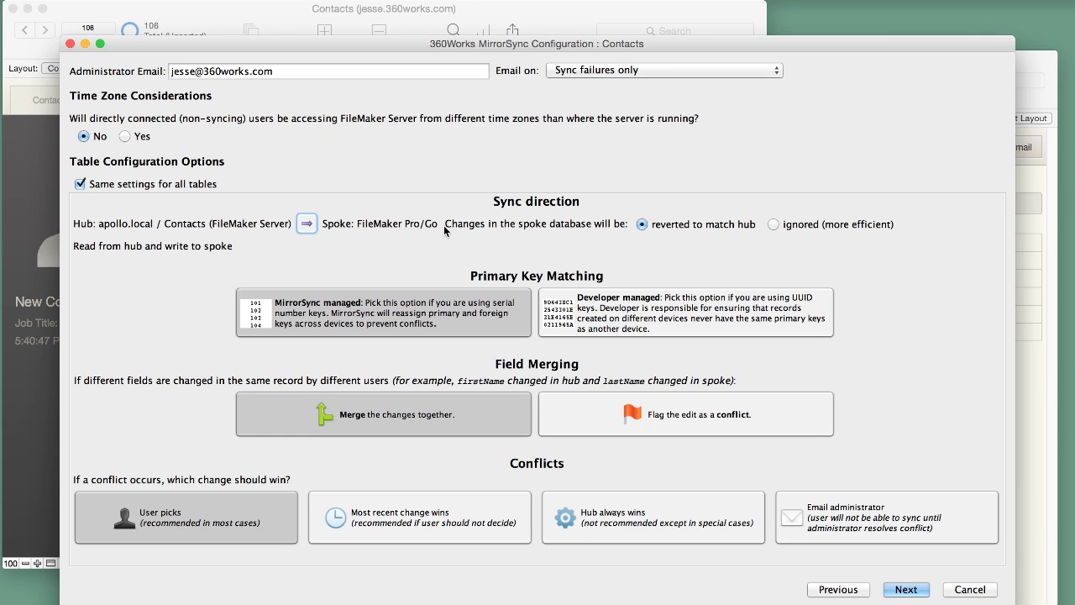
click(308, 223)
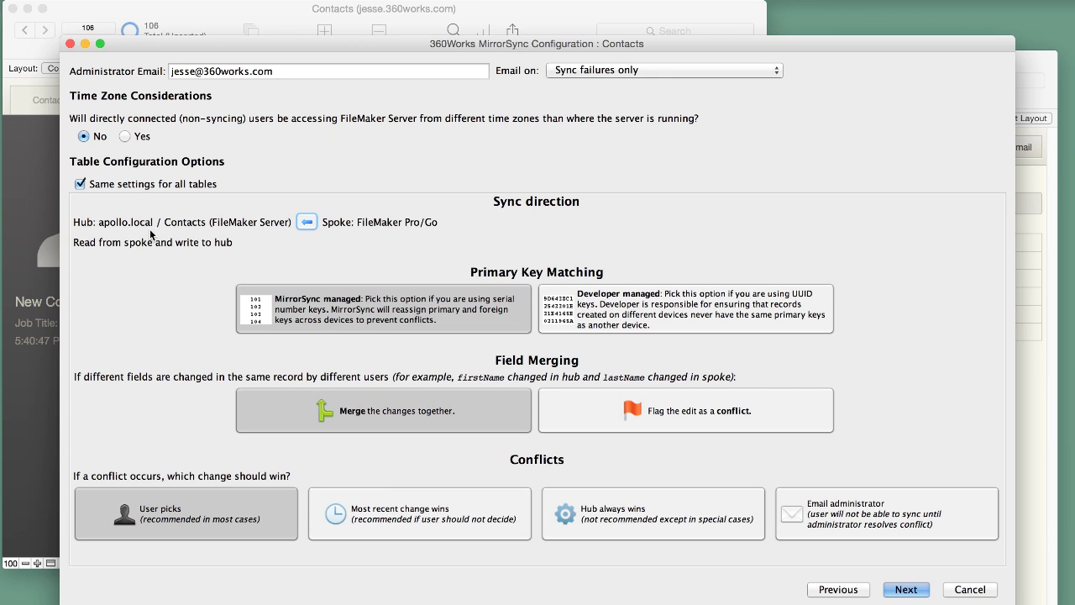
click(307, 221)
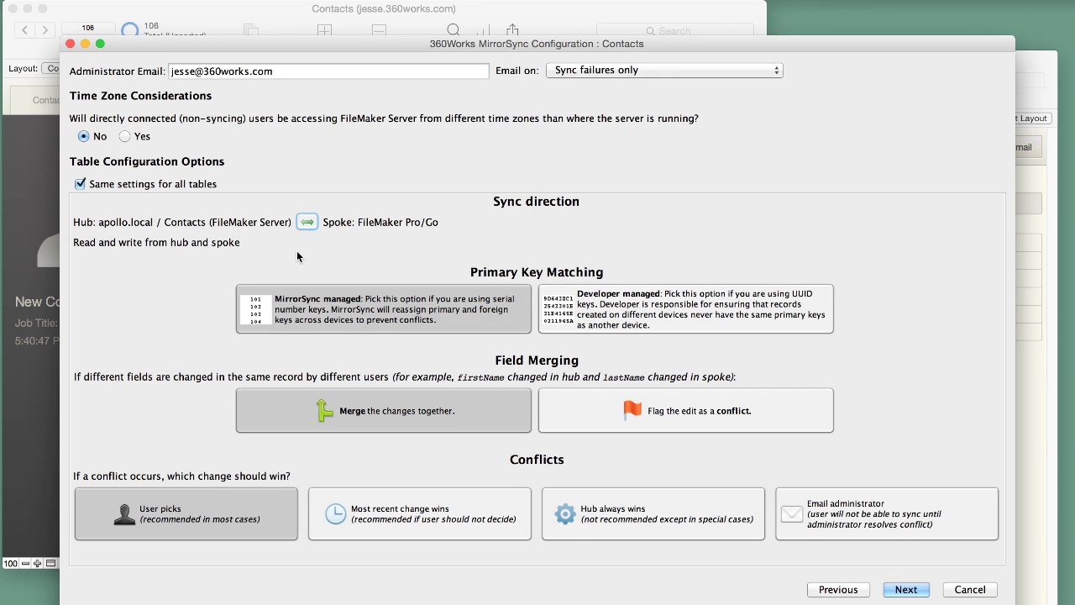
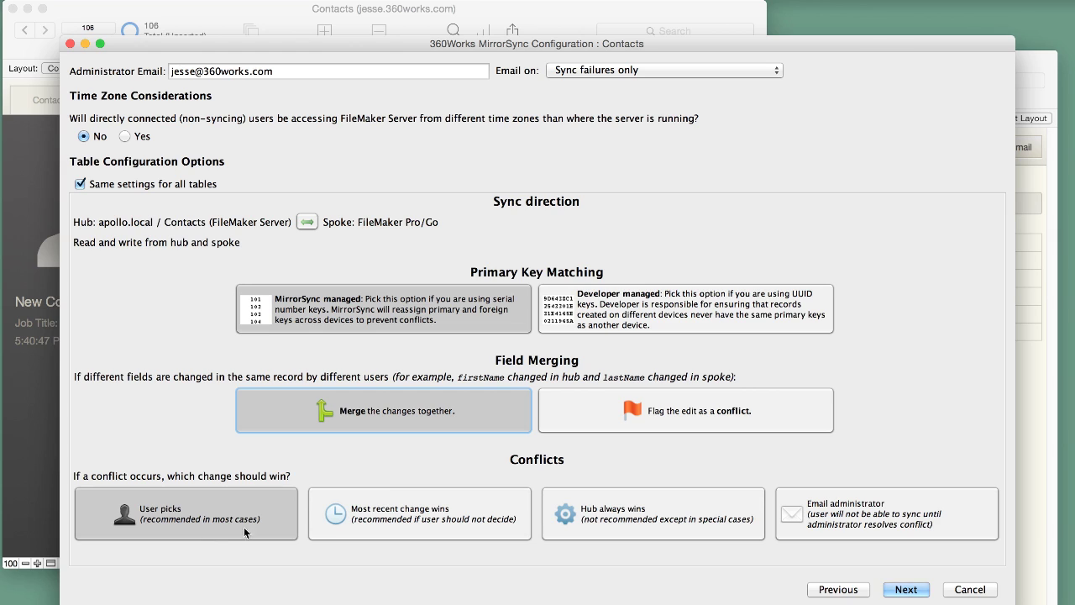
Step: Try the Most recent, Hub wins and Administrator conflict options, keep 'User picks', and configure each table separately
click(381, 520)
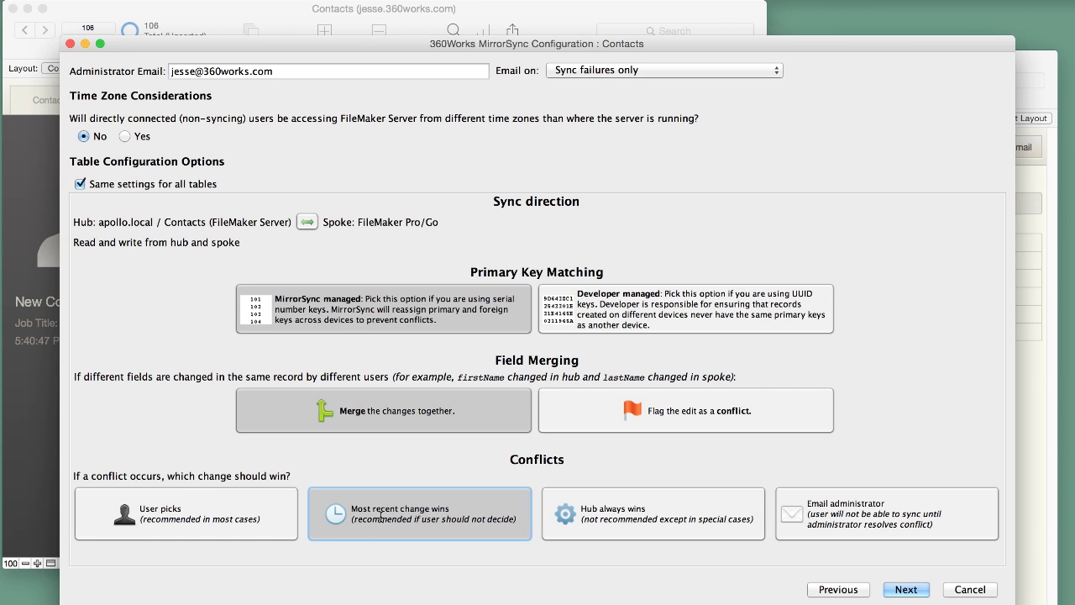
click(572, 512)
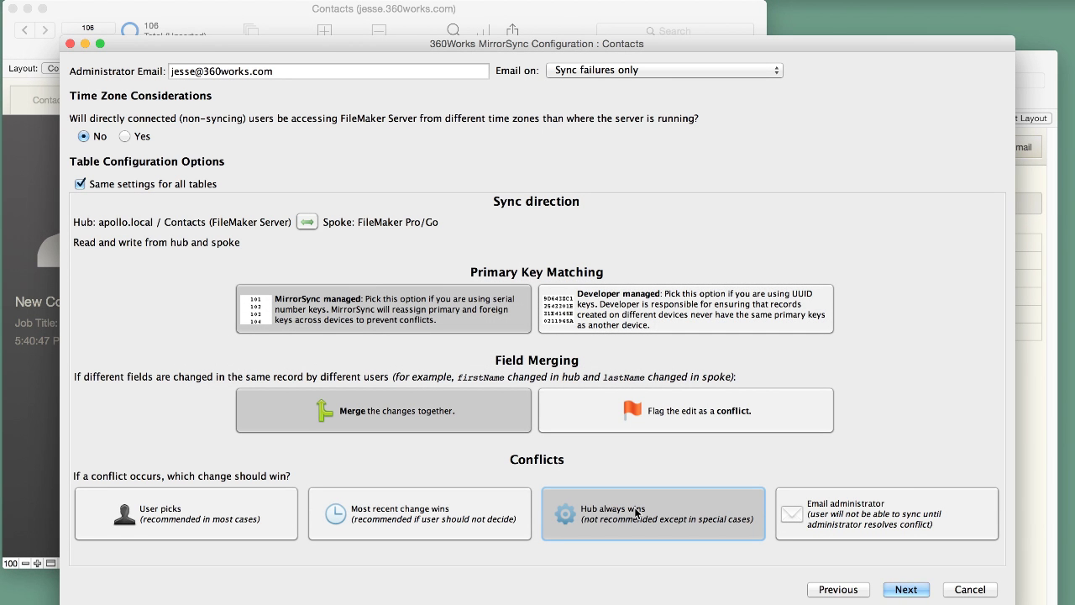
click(892, 509)
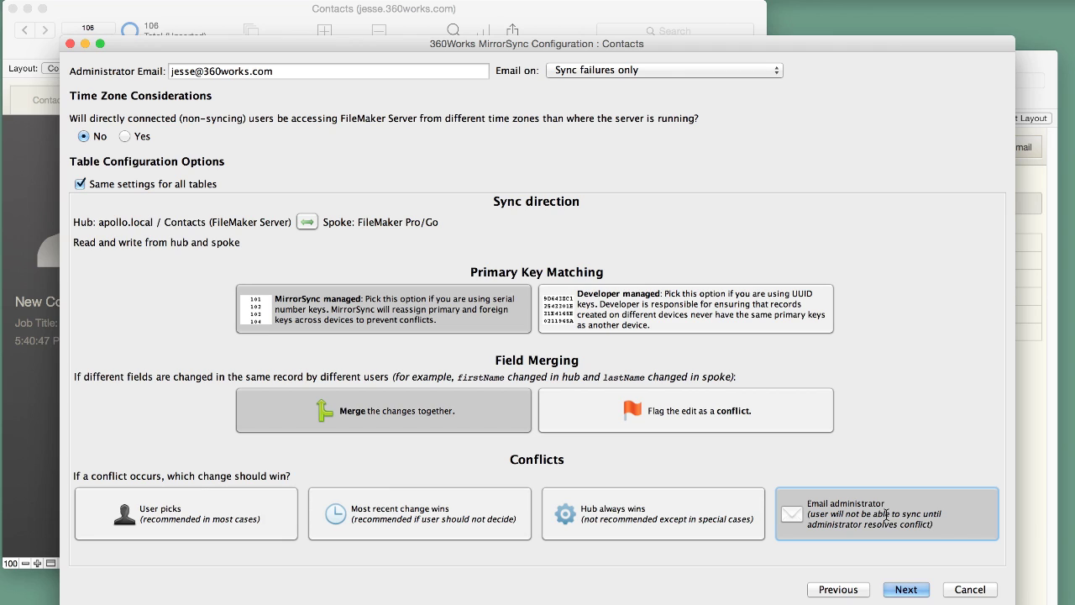
click(167, 527)
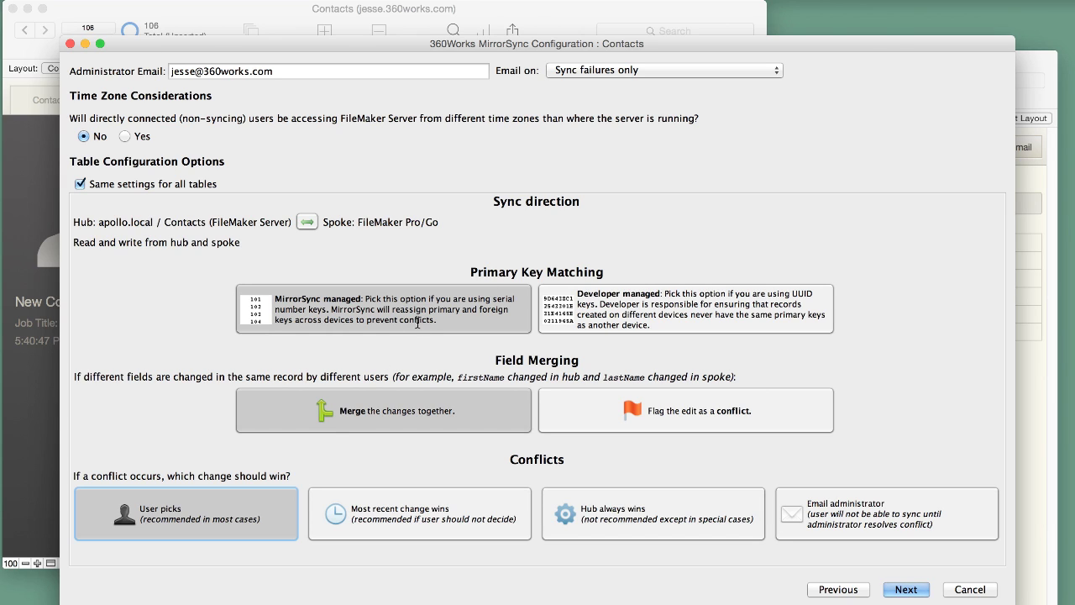
click(80, 184)
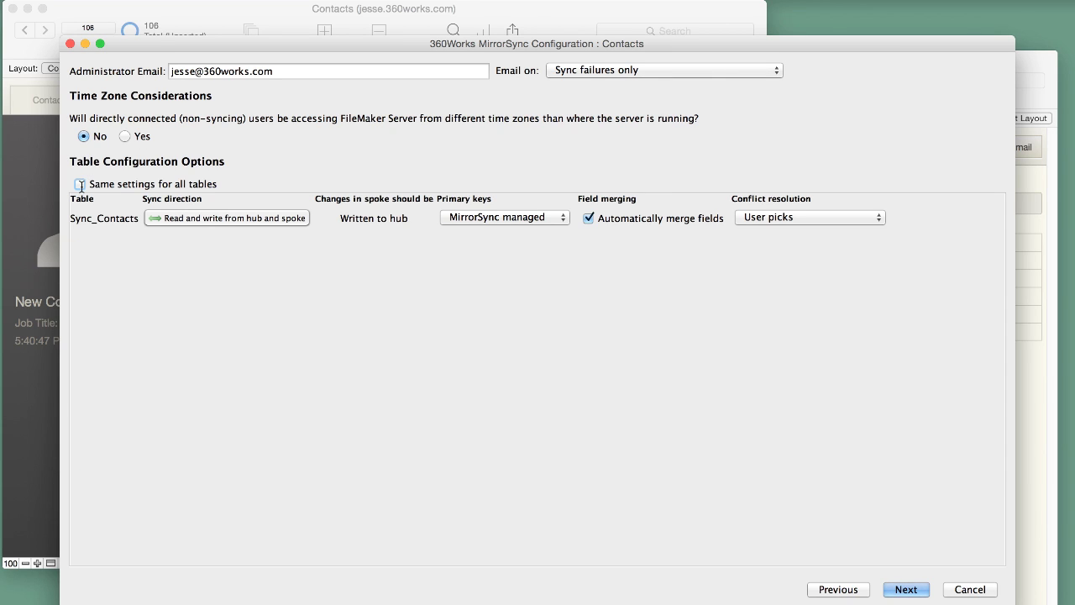
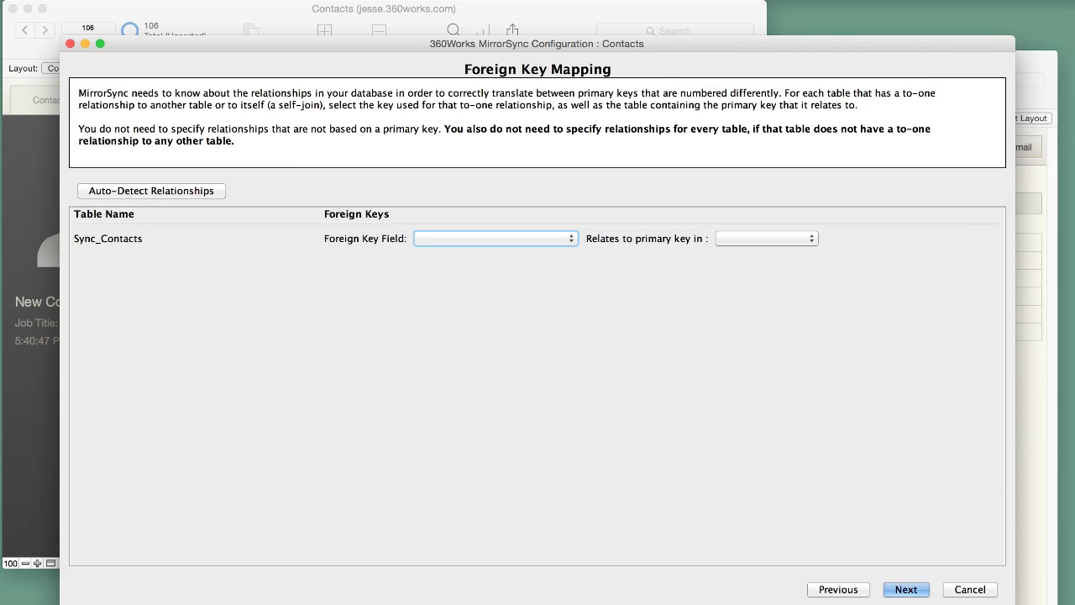
Step: Confirm the table relationships with Sync_Contacts centred on the canvas and save the Contacts sync configuration
click(906, 591)
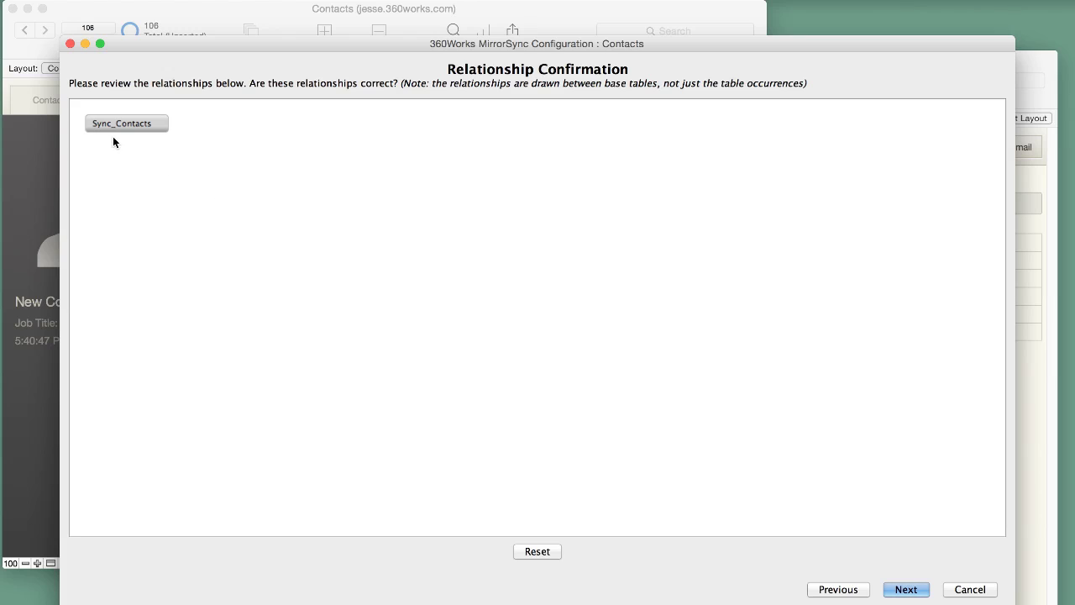
drag(113, 127, 424, 282)
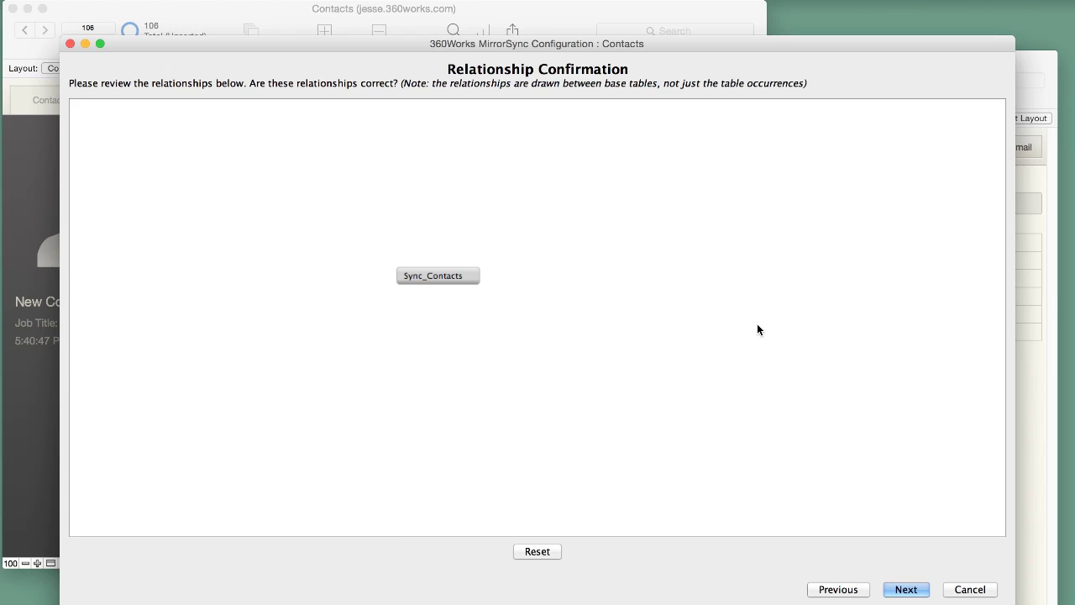
click(905, 585)
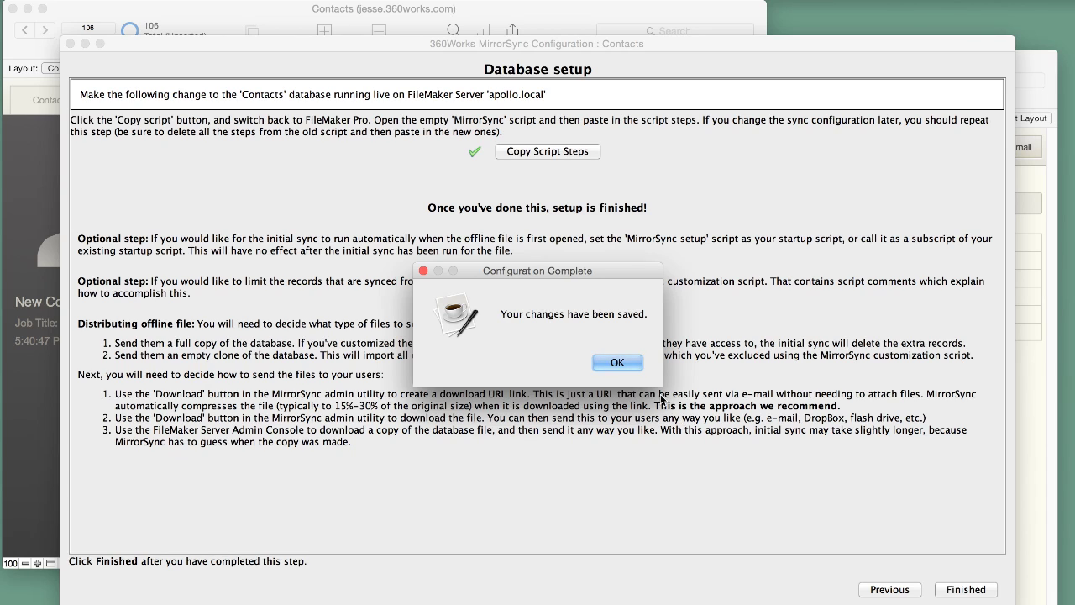
click(618, 368)
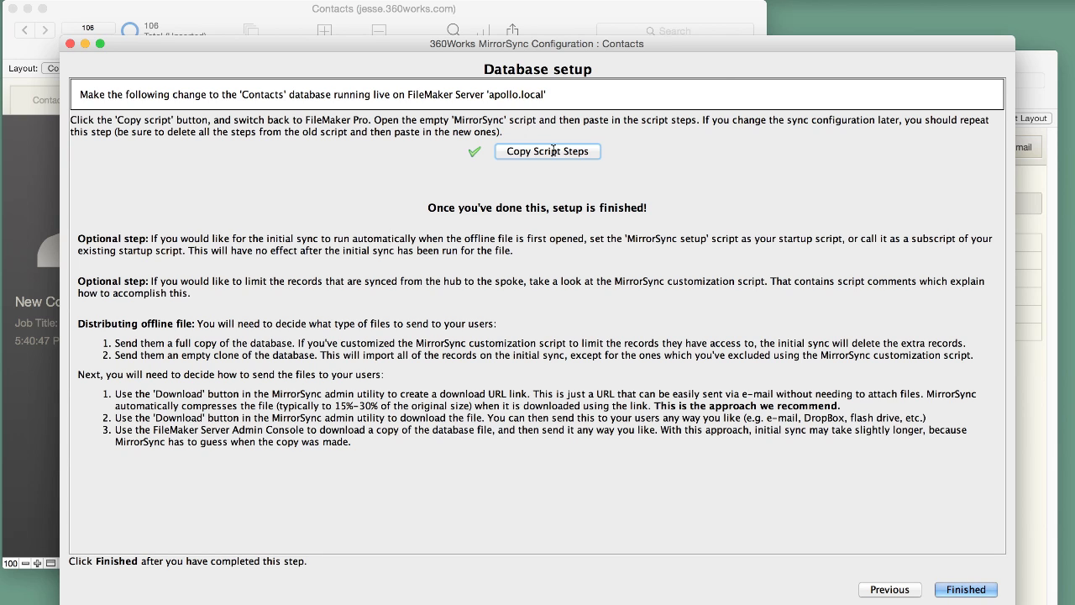
Step: Copy the generated MirrorSync script steps and return to the Contacts database in FileMaker Pro Advanced
click(553, 151)
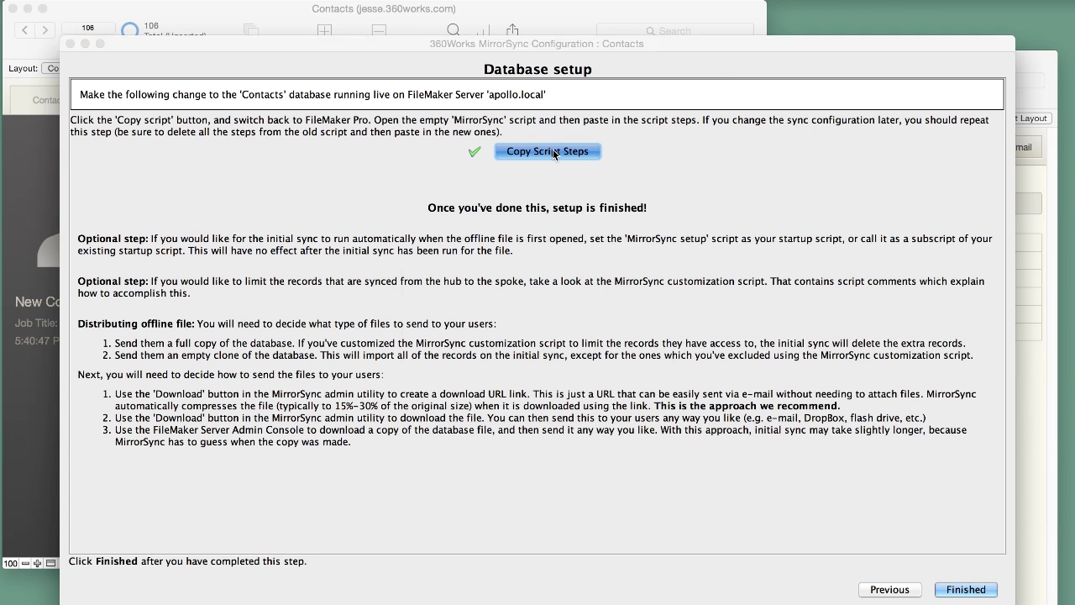
click(692, 361)
key(super+Tab)
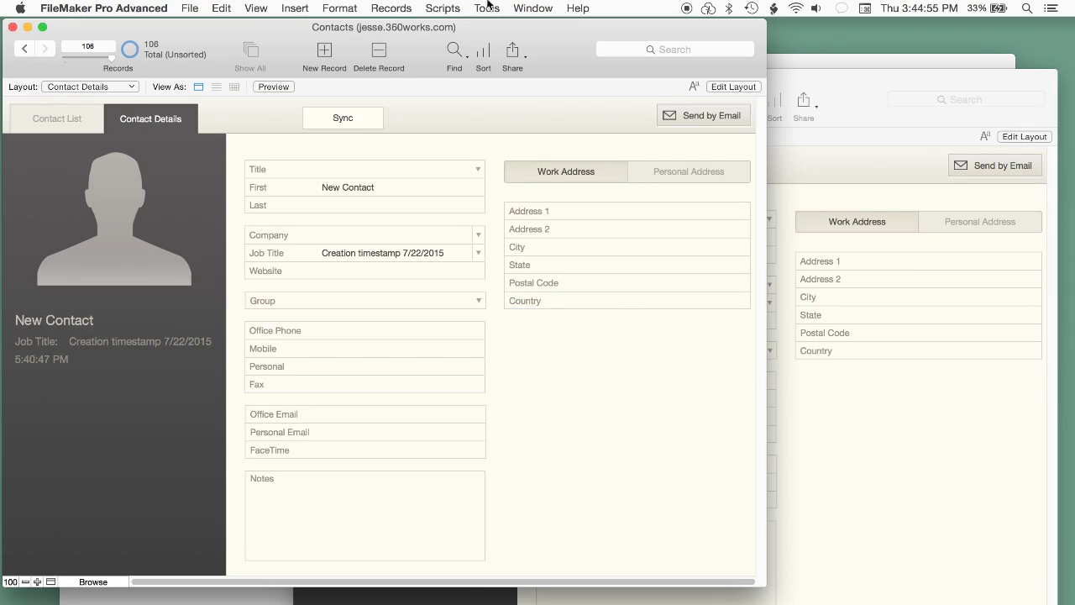
click(438, 7)
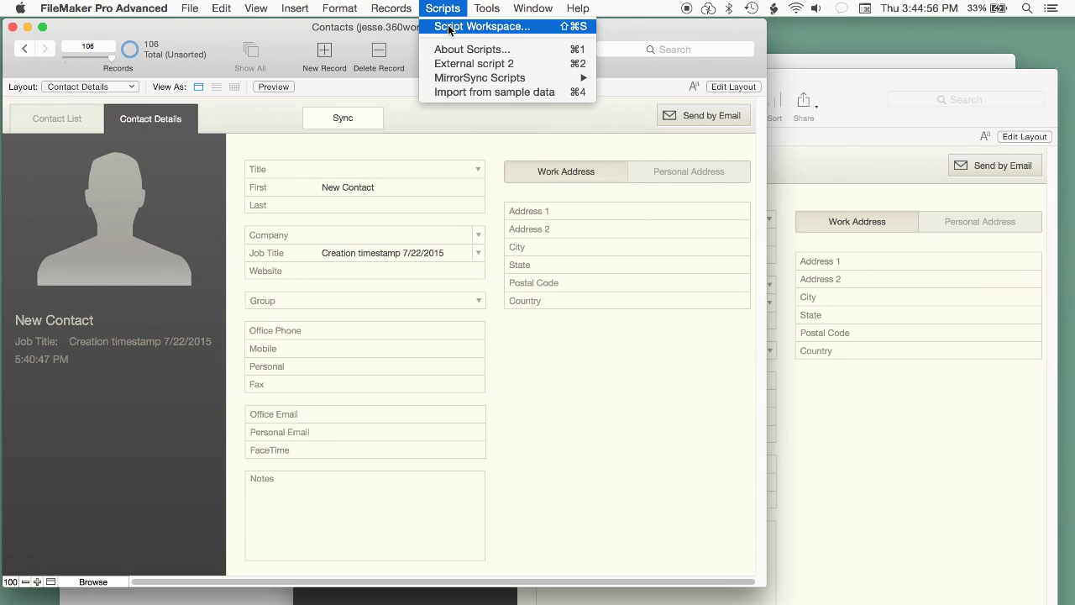
Step: Clear all old steps from the MirrorSync script in the Script Workspace and save it empty
click(451, 27)
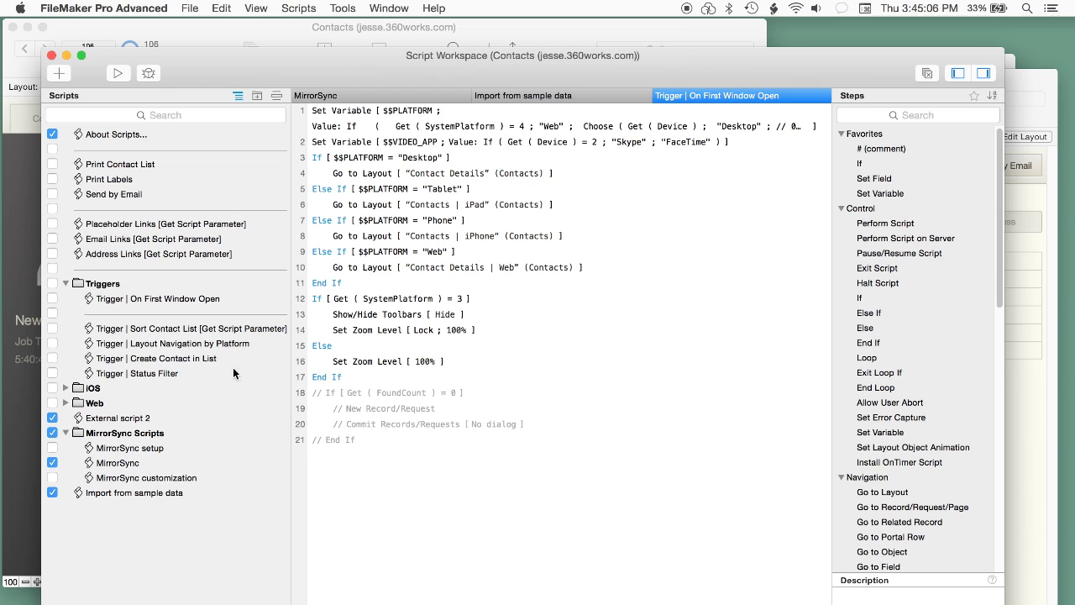
click(109, 465)
click(526, 428)
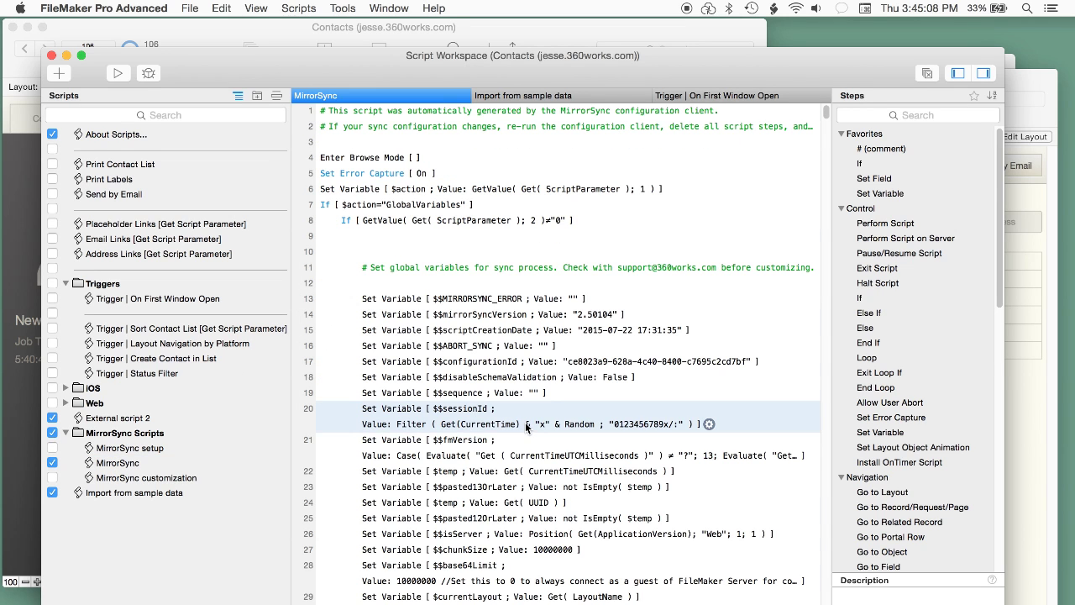
key(super+a)
key(Delete)
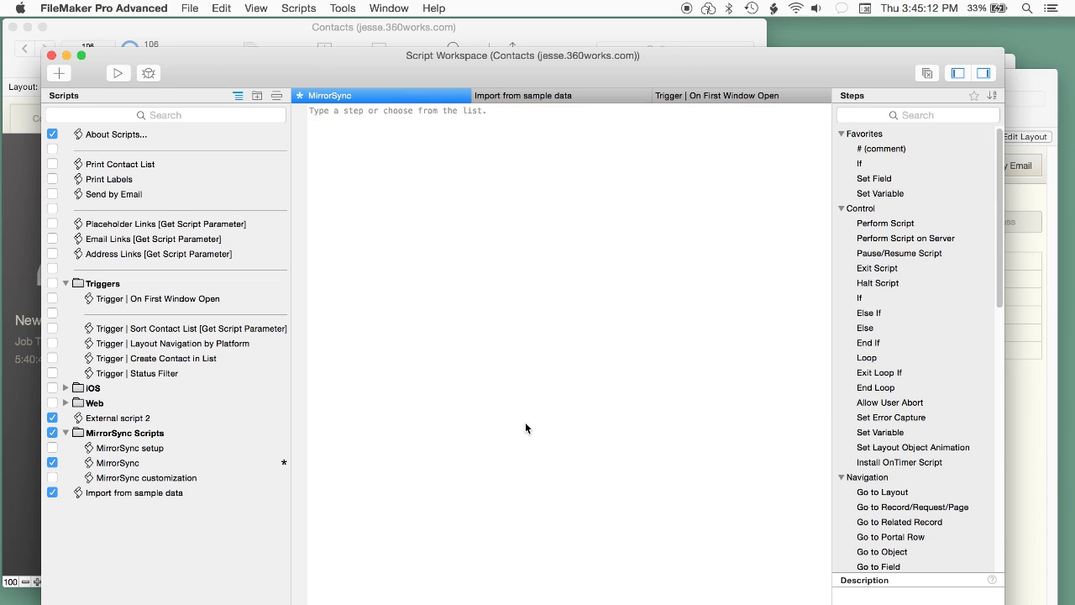
key(super+s)
Step: Paste the copied sync steps into the MirrorSync script, review the Set Field steps, and save
click(211, 8)
click(259, 94)
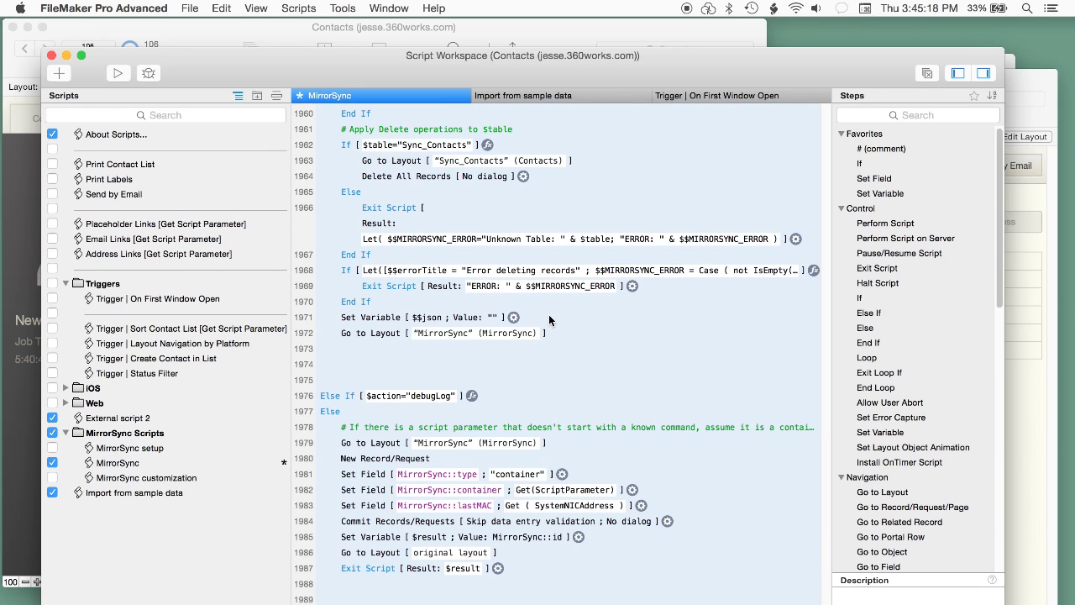
click(641, 297)
drag(824, 580, 825, 332)
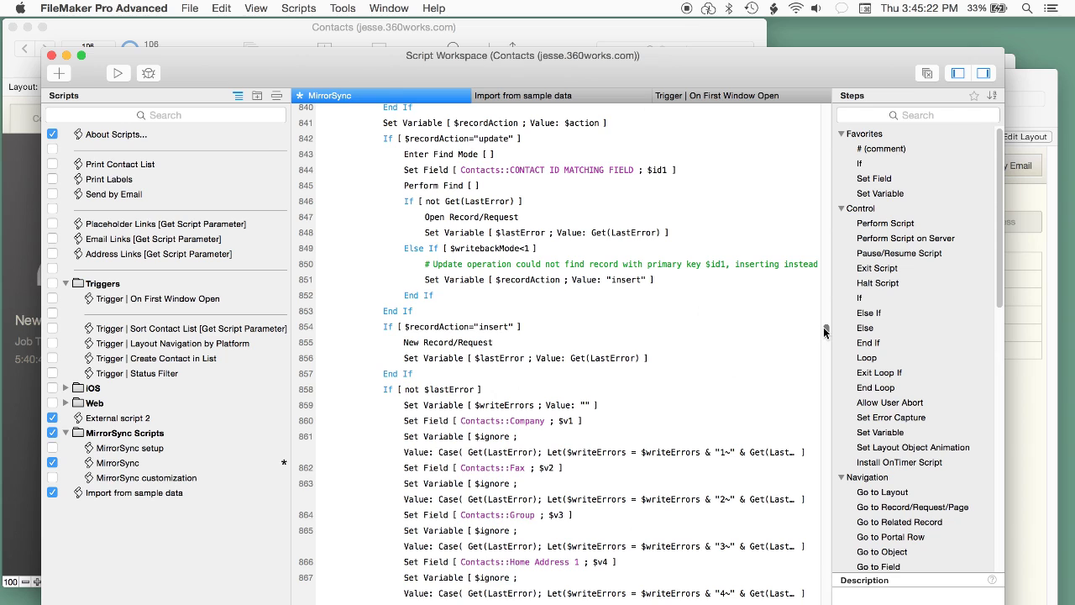
click(355, 420)
super+click(363, 473)
super+click(389, 513)
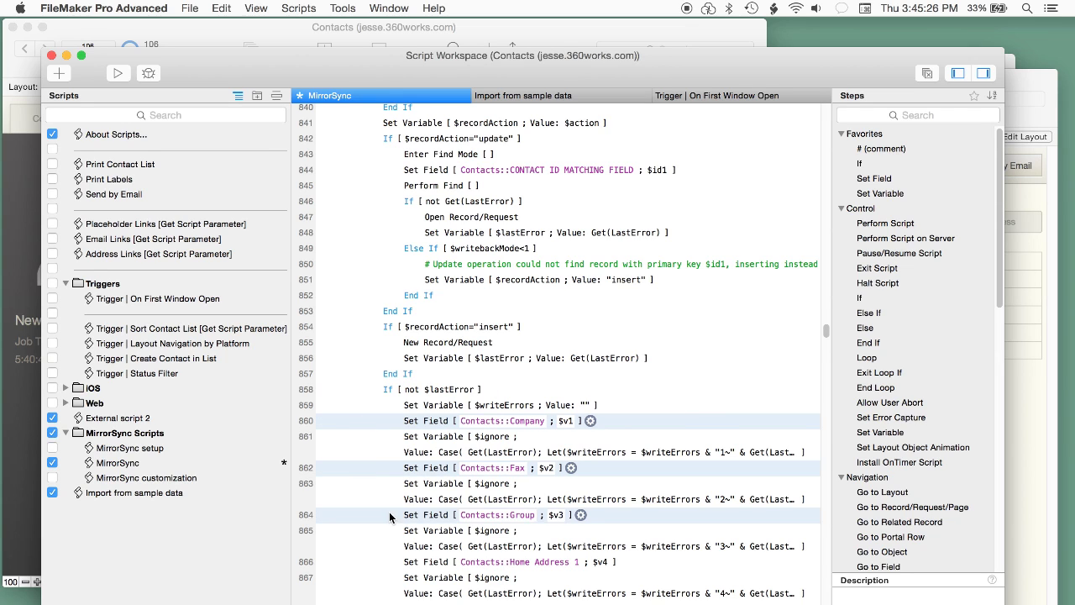
super+click(382, 565)
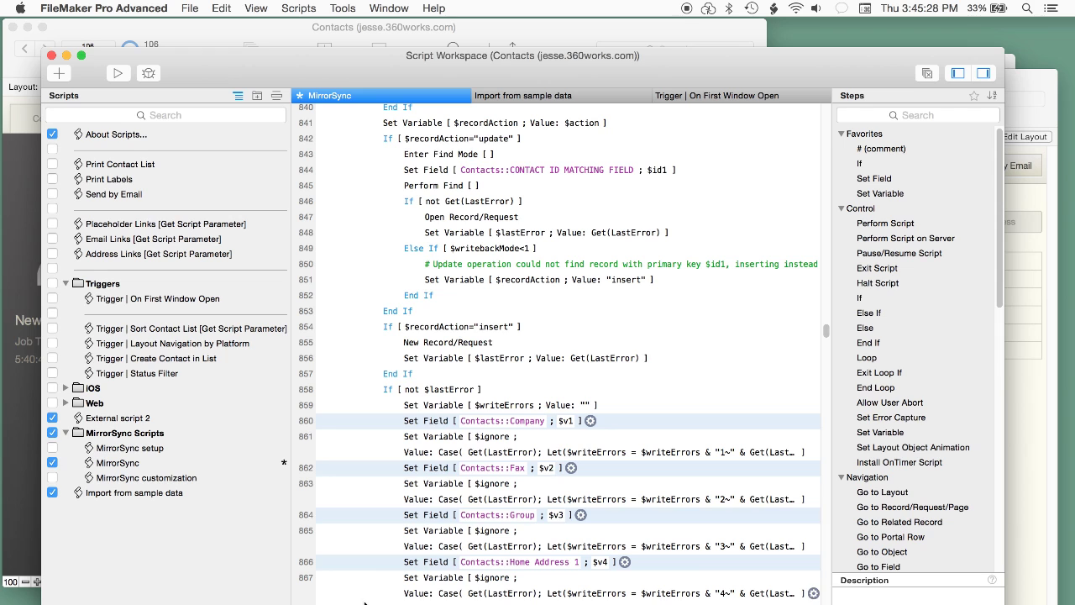
super+click(369, 604)
scroll(554, 353, down, 3)
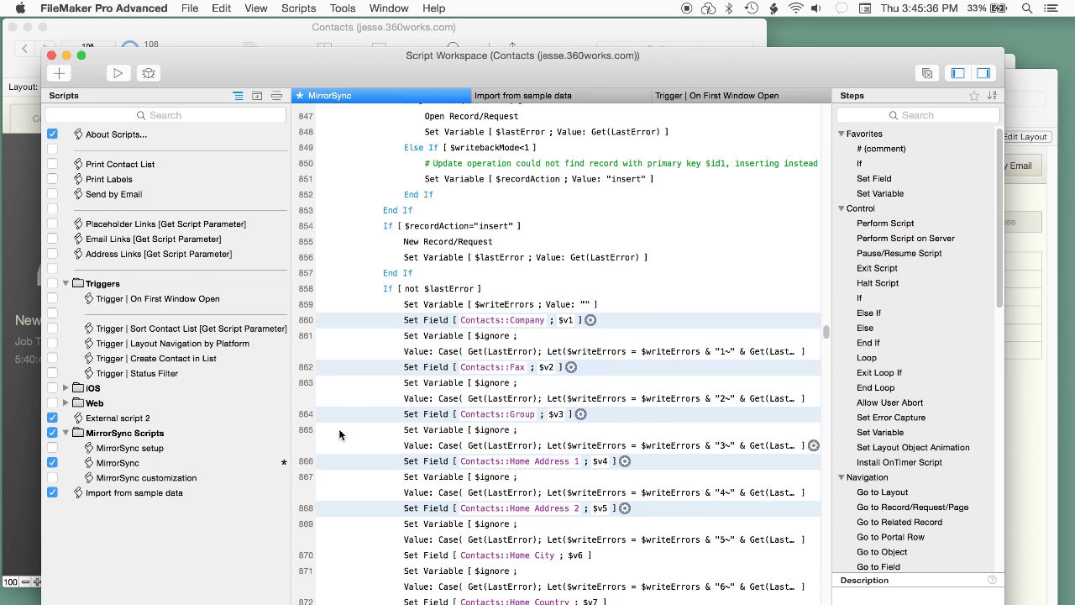
key(super+s)
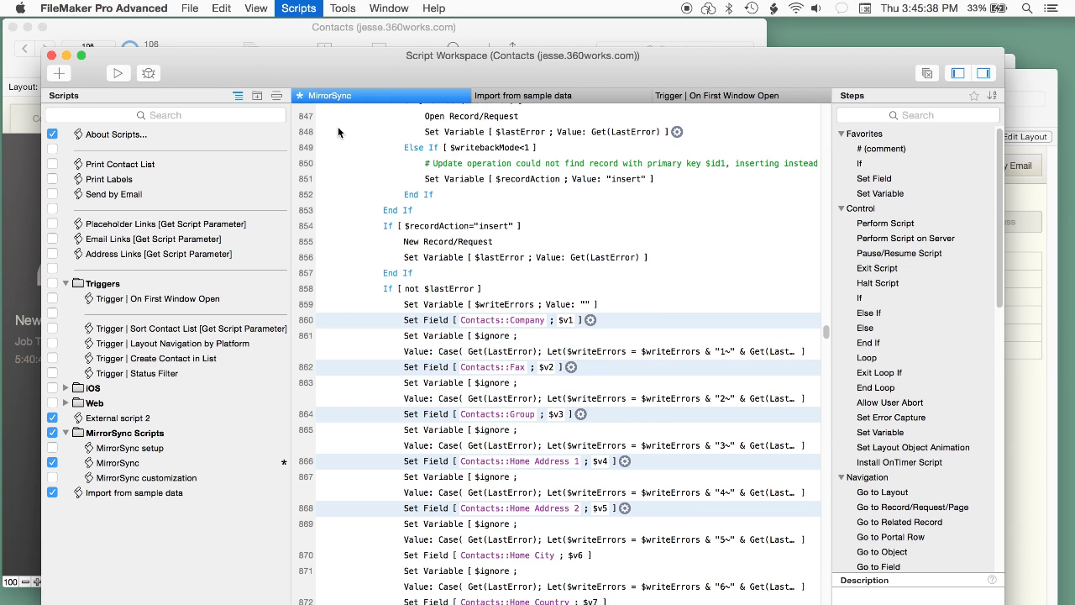
Step: Close the Script Workspace and the Contacts-6 window, then finish MirrorSync's database setup instructions
click(52, 56)
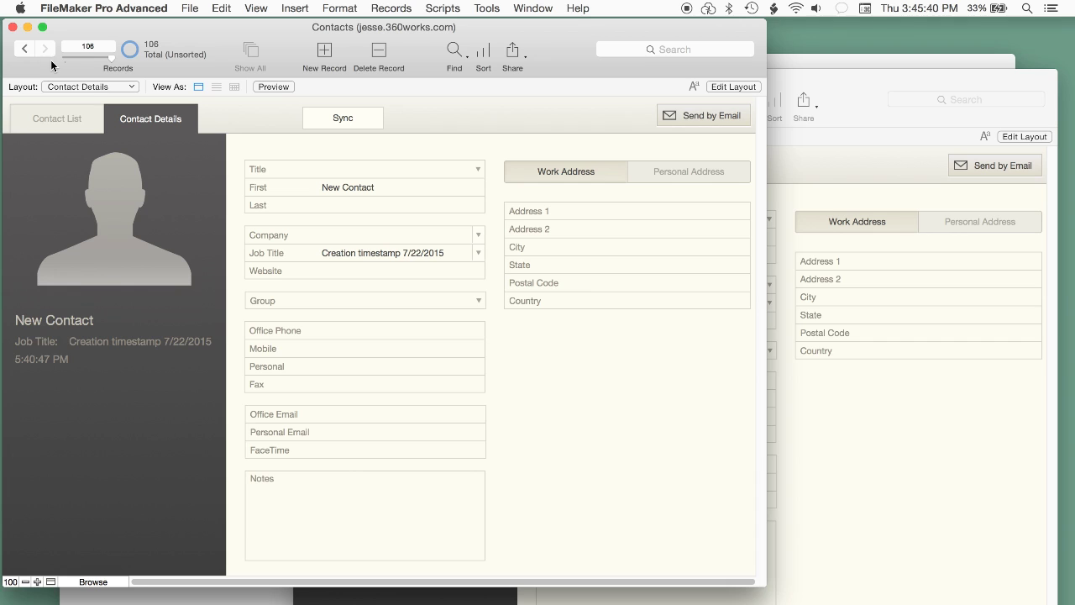
key(super+Tab)
click(889, 416)
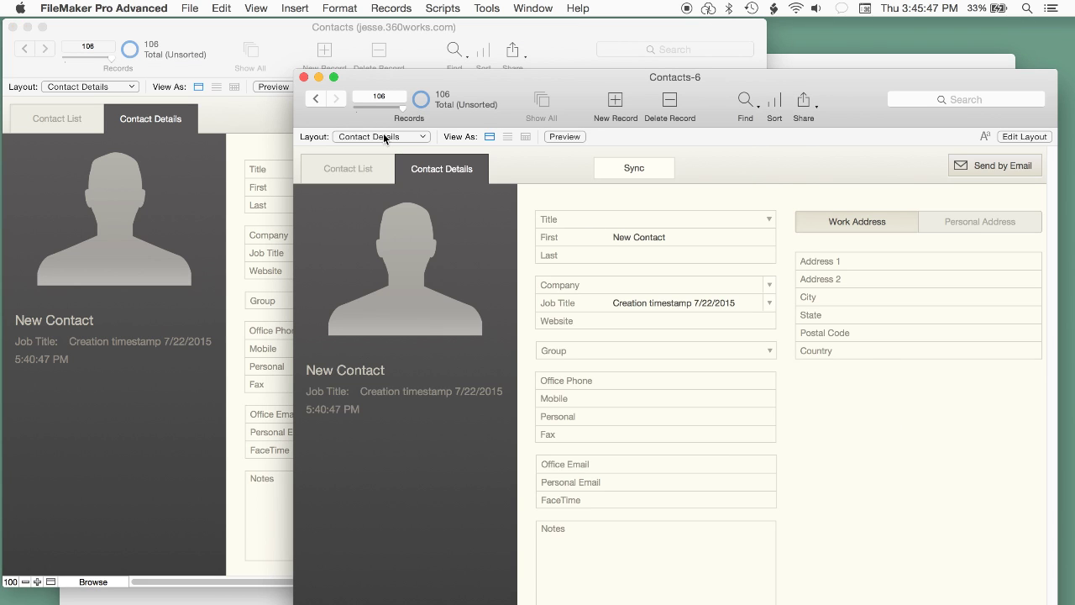
click(304, 77)
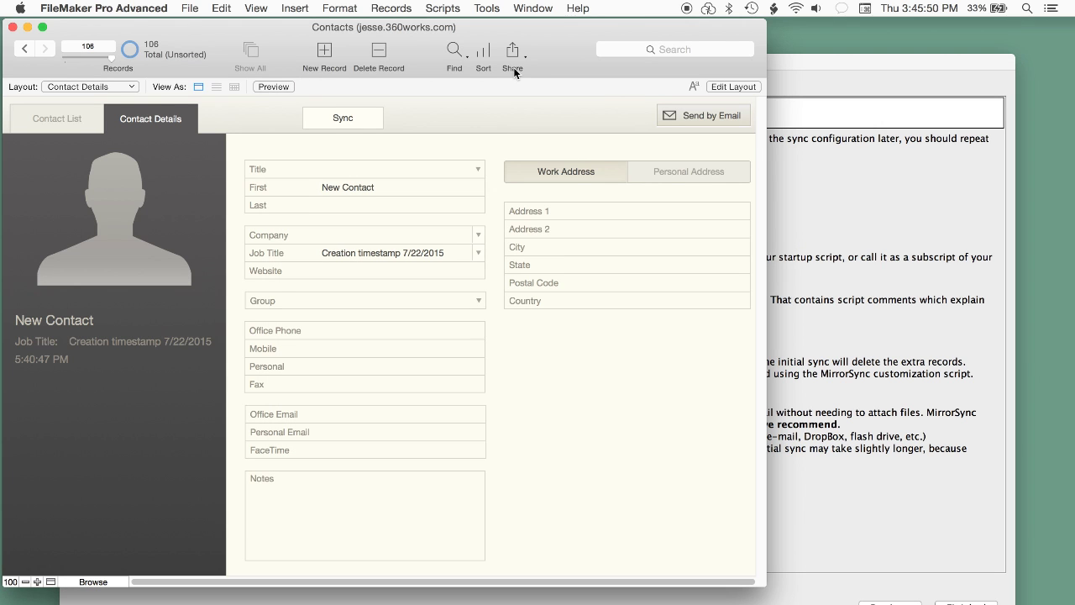
click(817, 235)
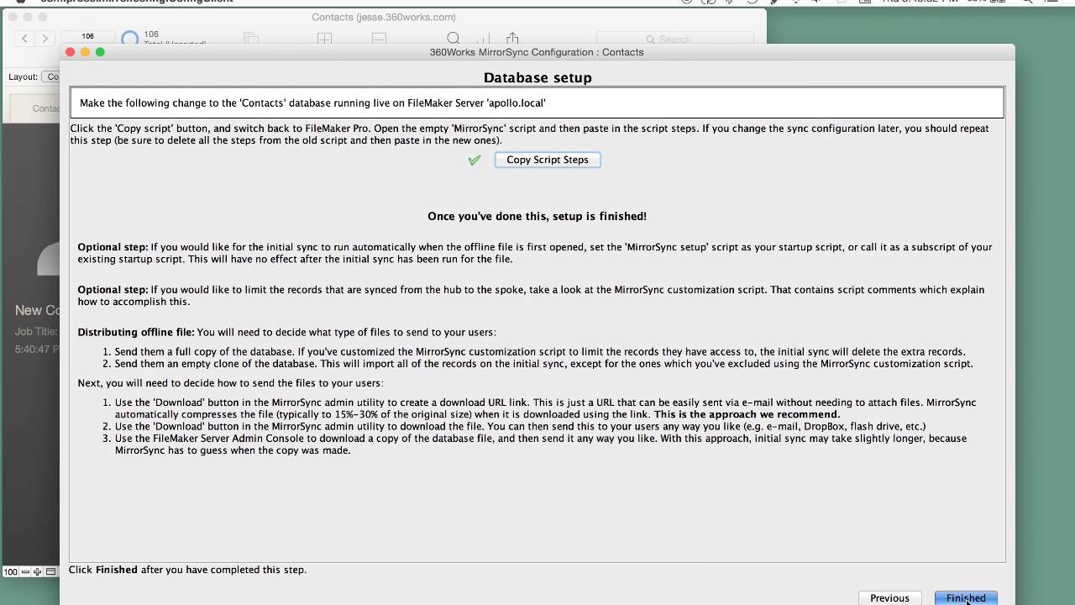
key(Return)
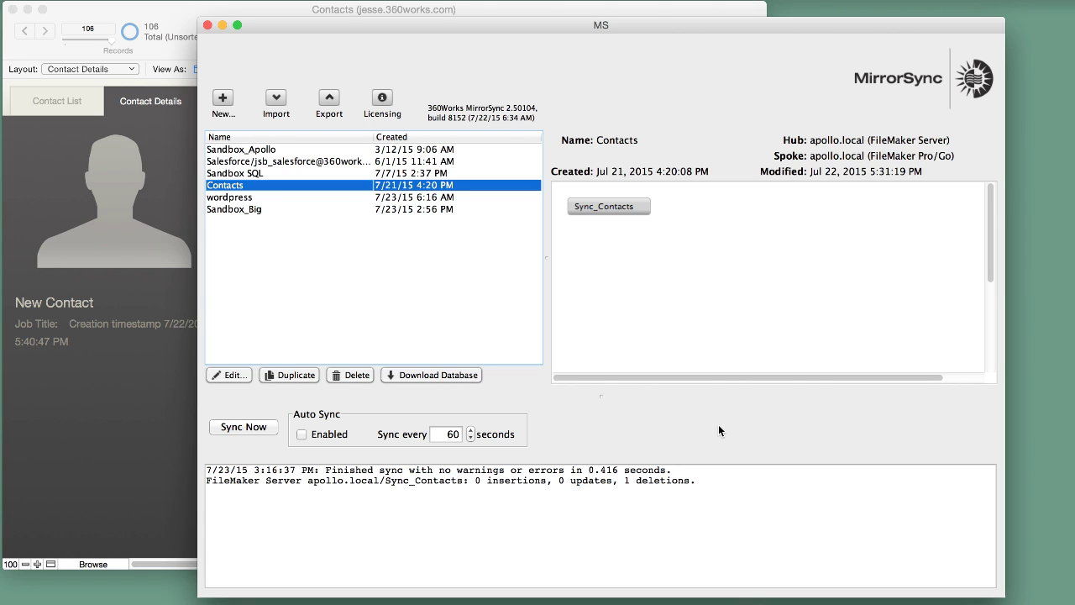
Step: Create a download link for the Contacts database as a single-file solution
click(422, 375)
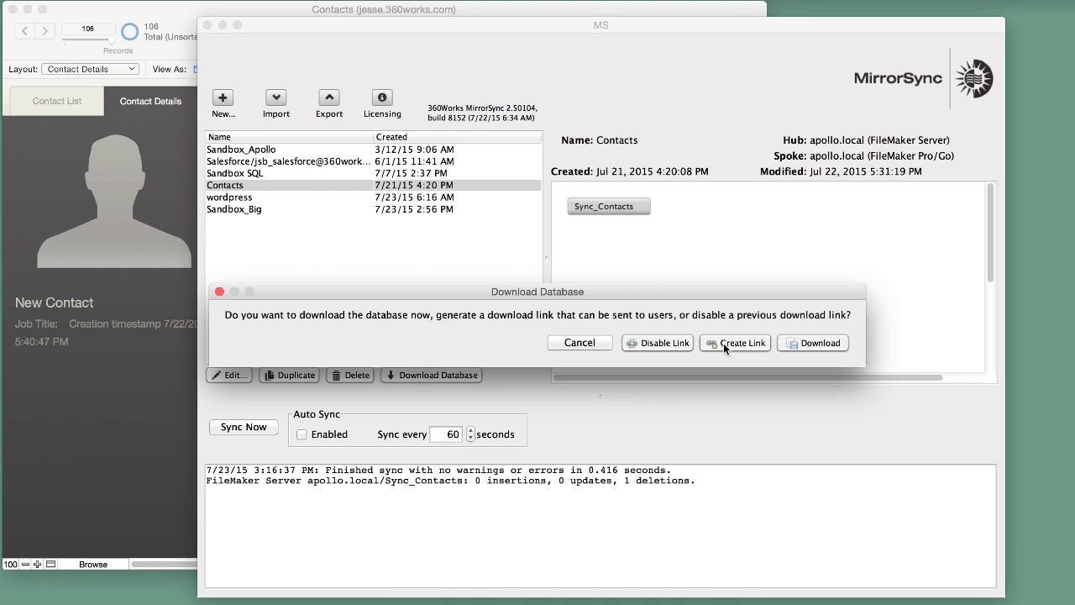
click(723, 343)
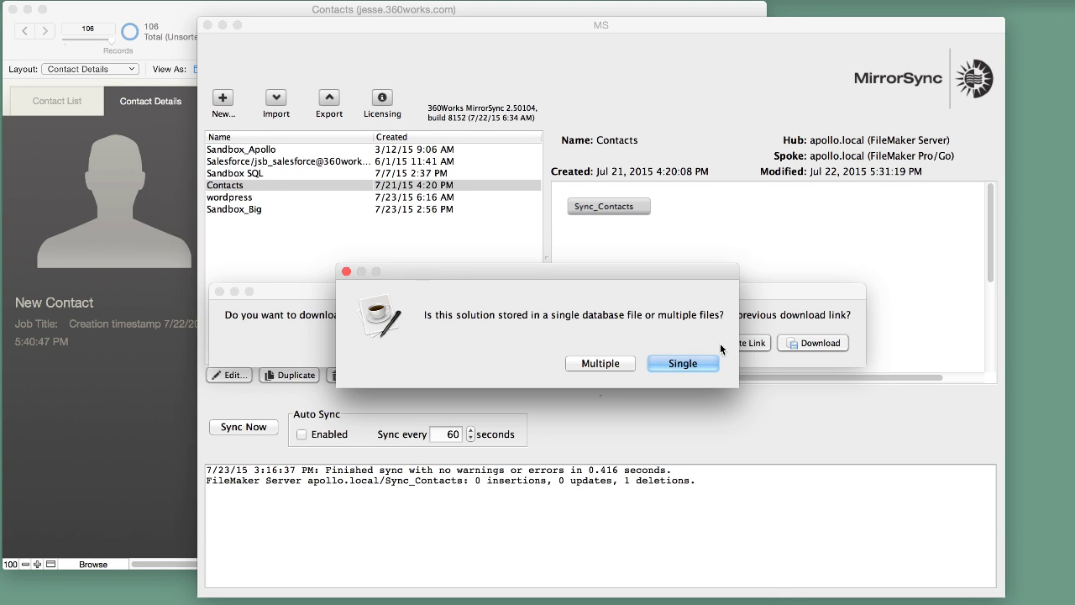
click(679, 361)
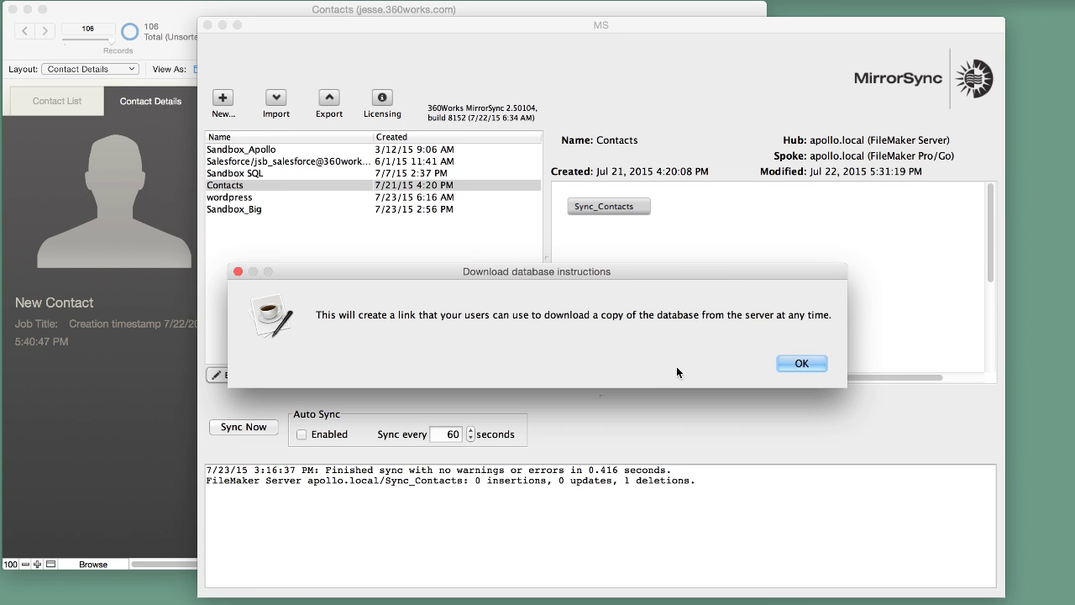
click(802, 363)
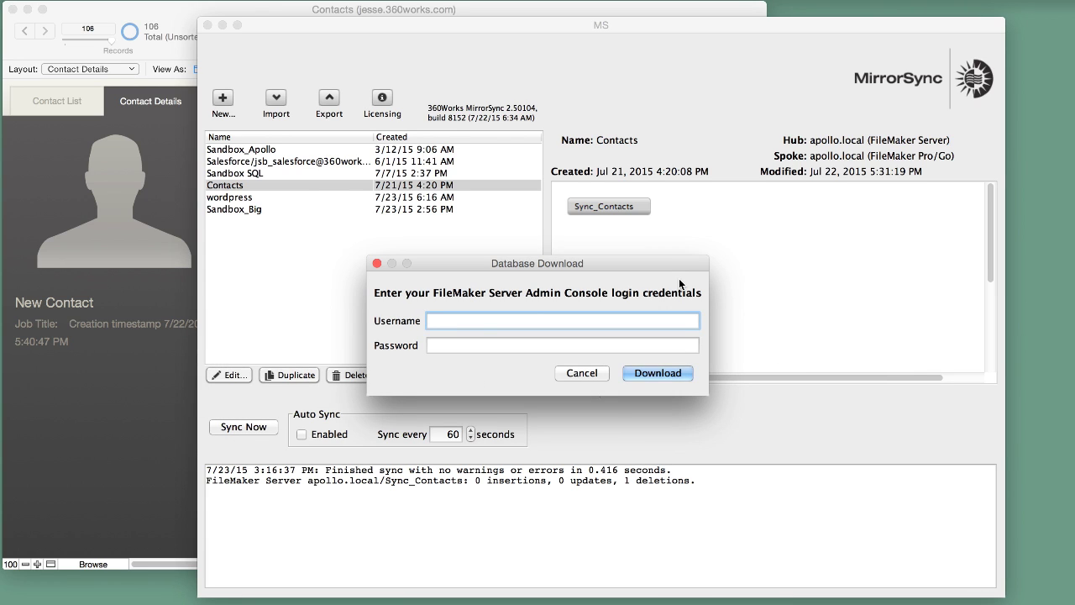
Step: Log in to the admin console and copy an Empty clone download link for use in the browser
text(admin)
key(Tab)
text(••)
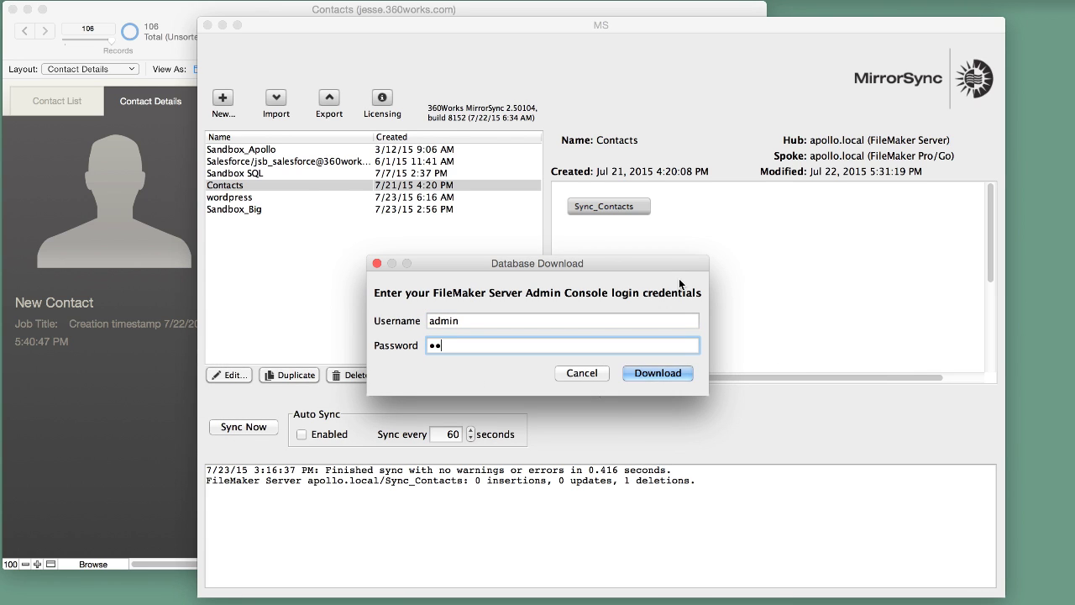
text(•••••••••)
key(Return)
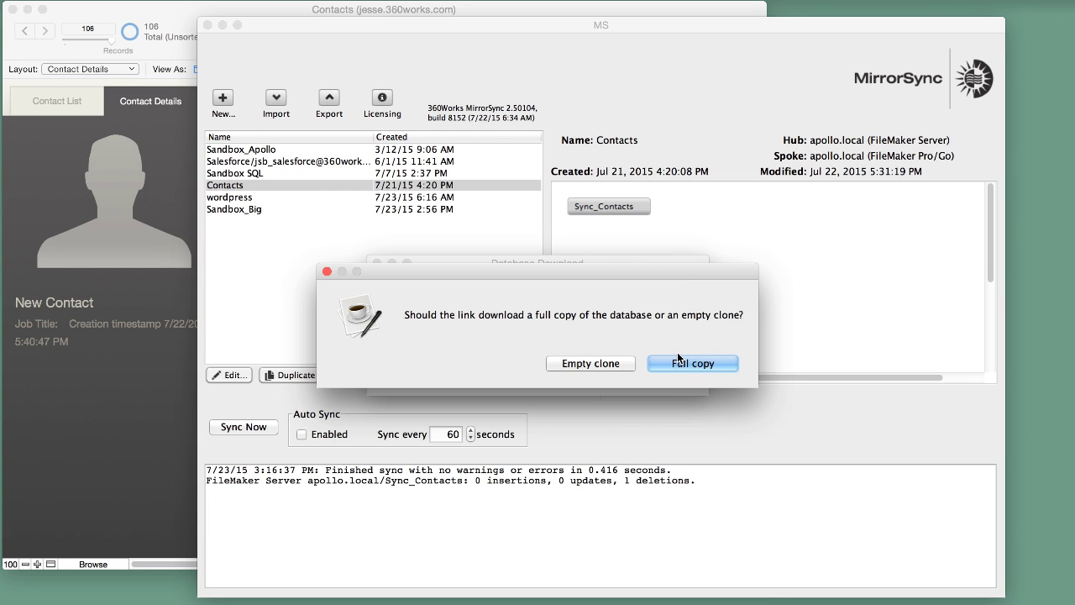
click(583, 367)
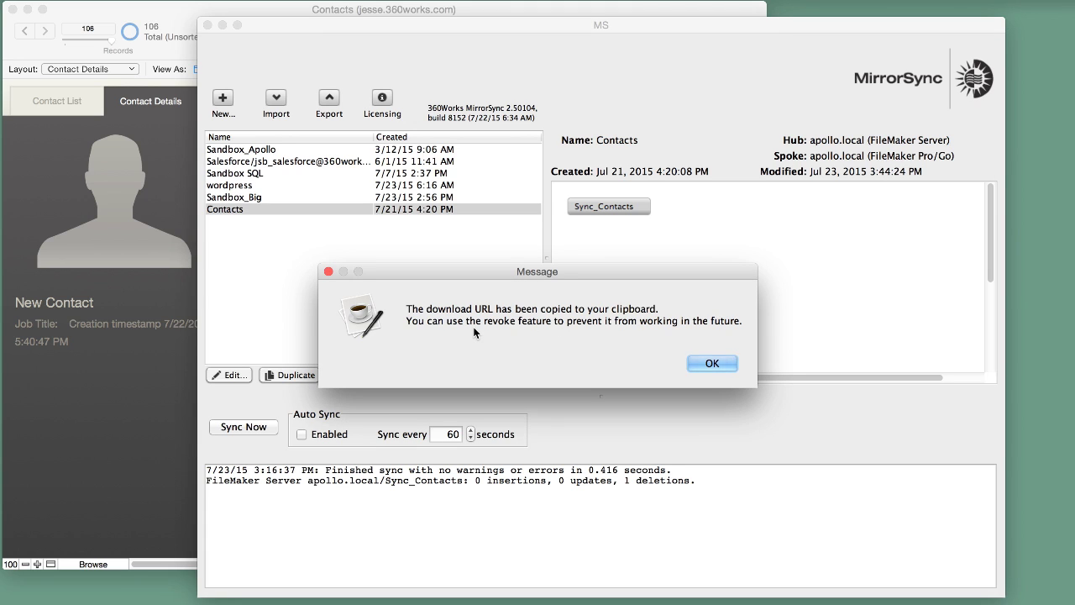
click(712, 363)
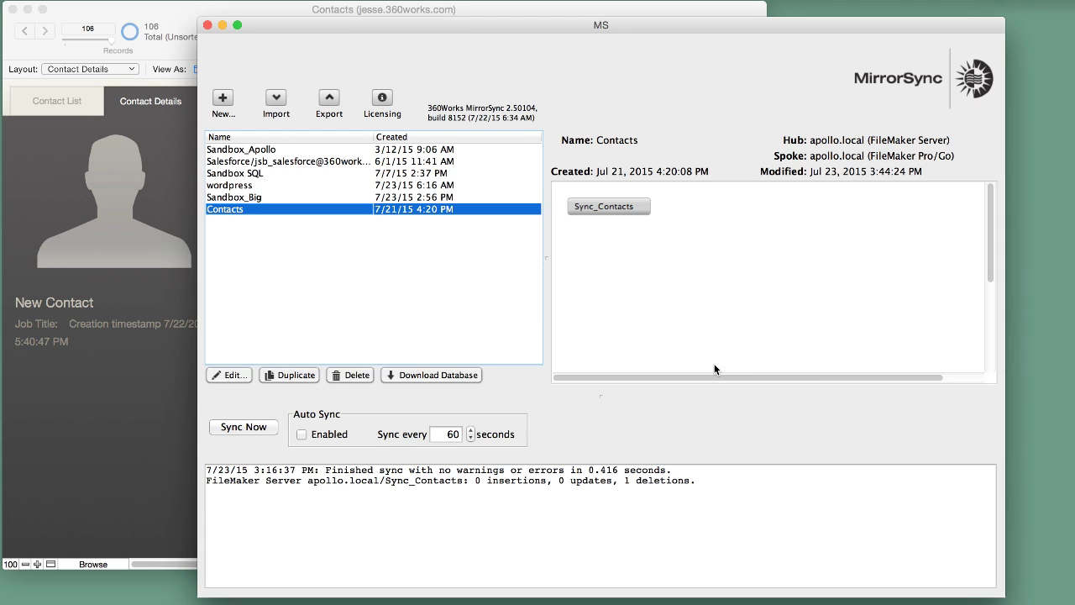
key(super+Tab)
key(super+Tab)
click(569, 245)
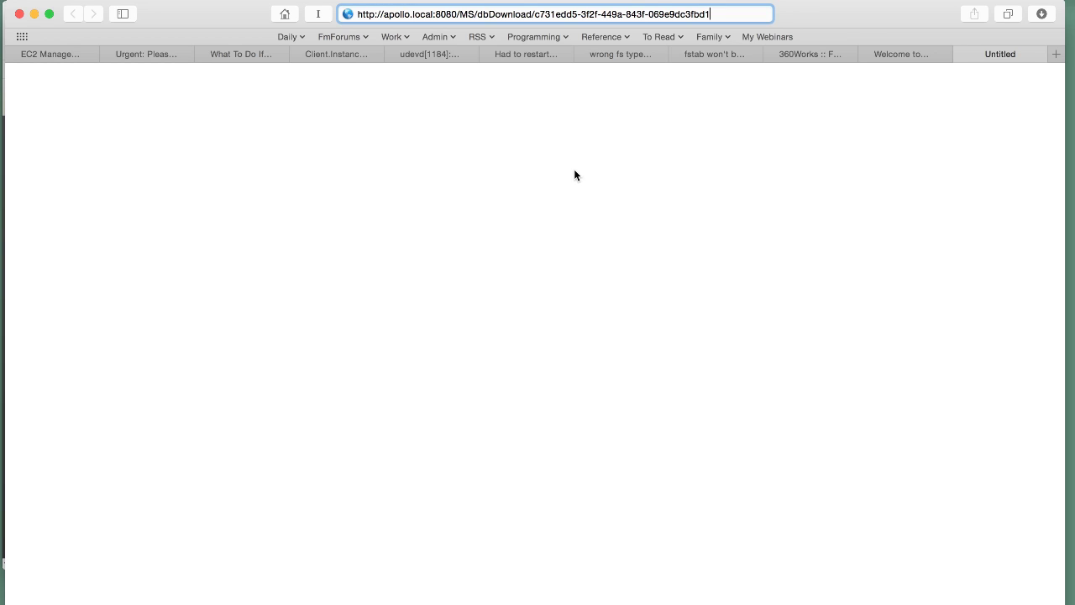
Step: Load the download link in Safari and open the downloaded Contacts-7.fmp12 file
drag(534, 14, 714, 16)
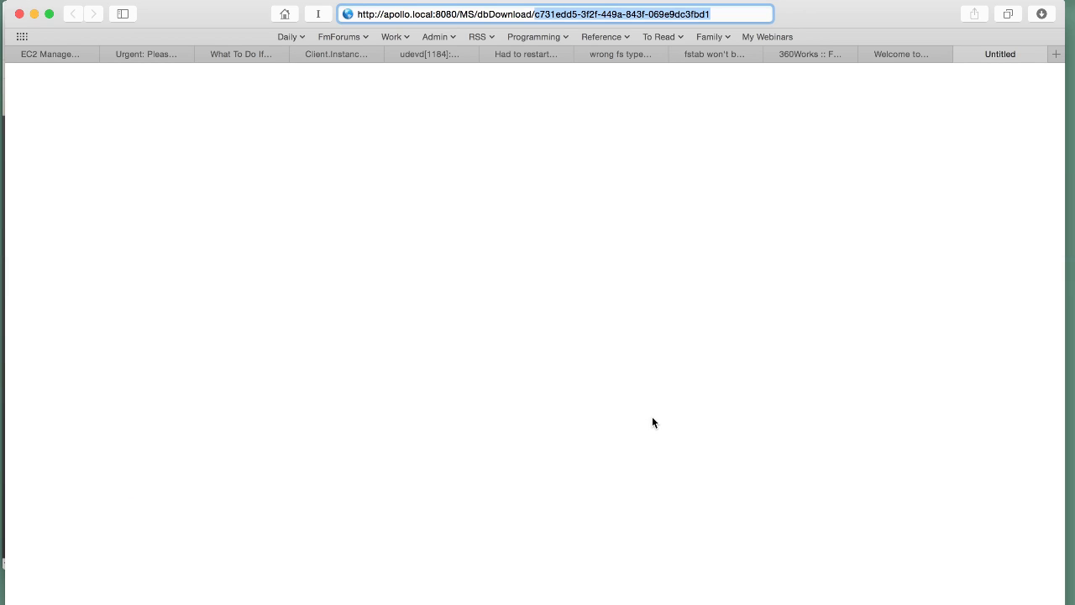
key(Return)
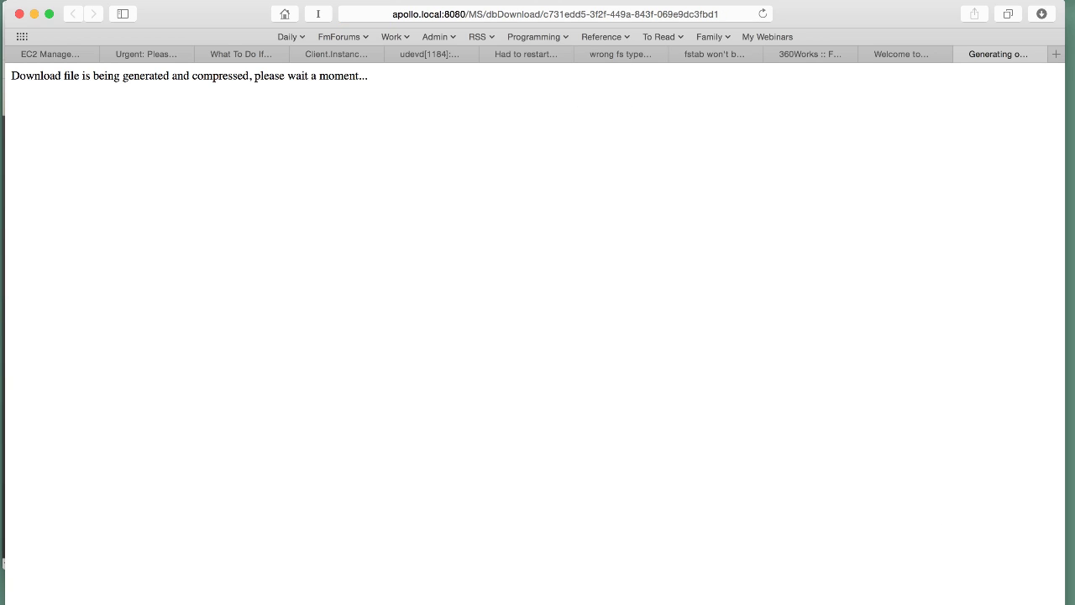
click(1041, 13)
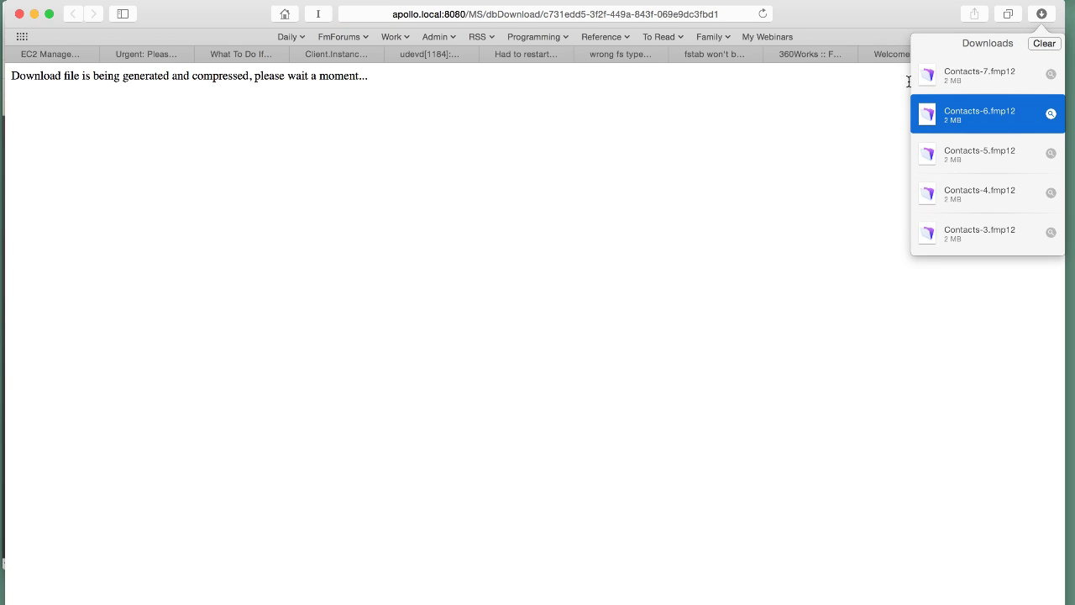
double_click(938, 76)
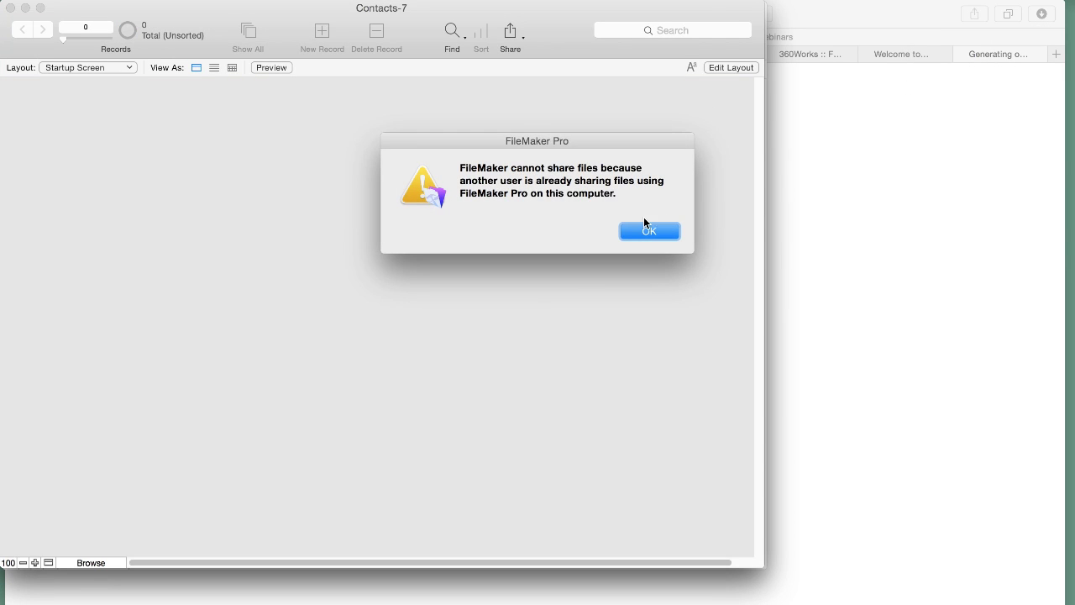
click(640, 225)
Step: Run the first sync of Contacts-7, accepting the suggested device identifier and entering the admin password
drag(518, 8, 782, 59)
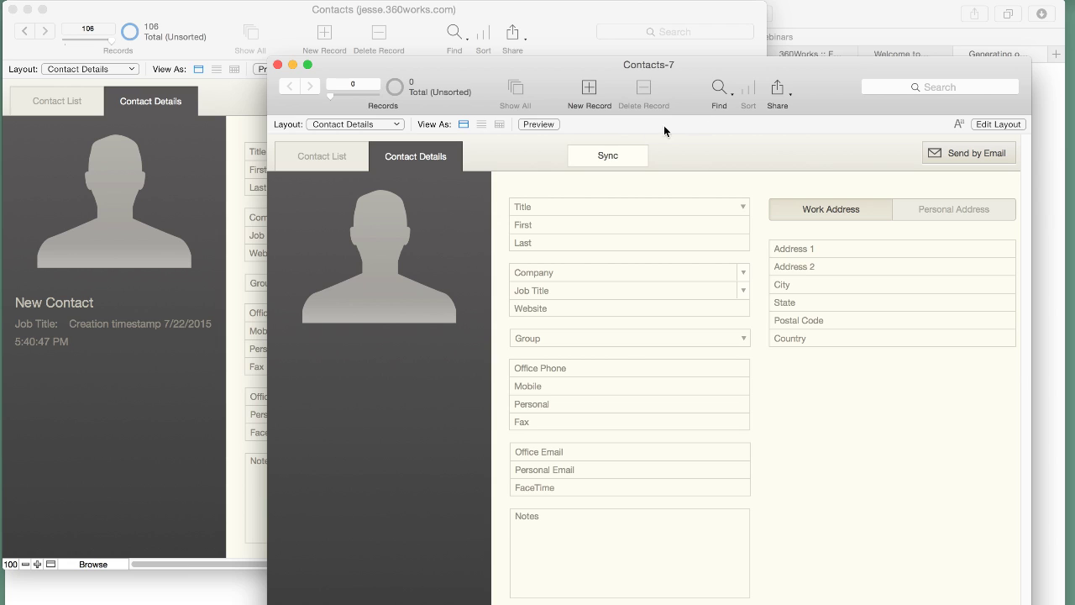
click(601, 155)
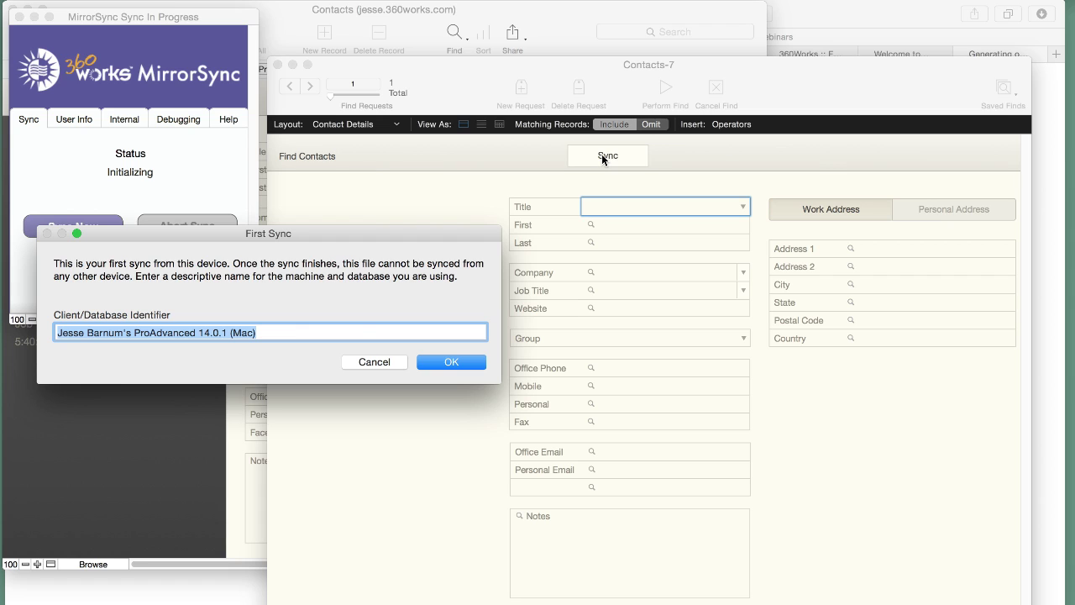
click(437, 361)
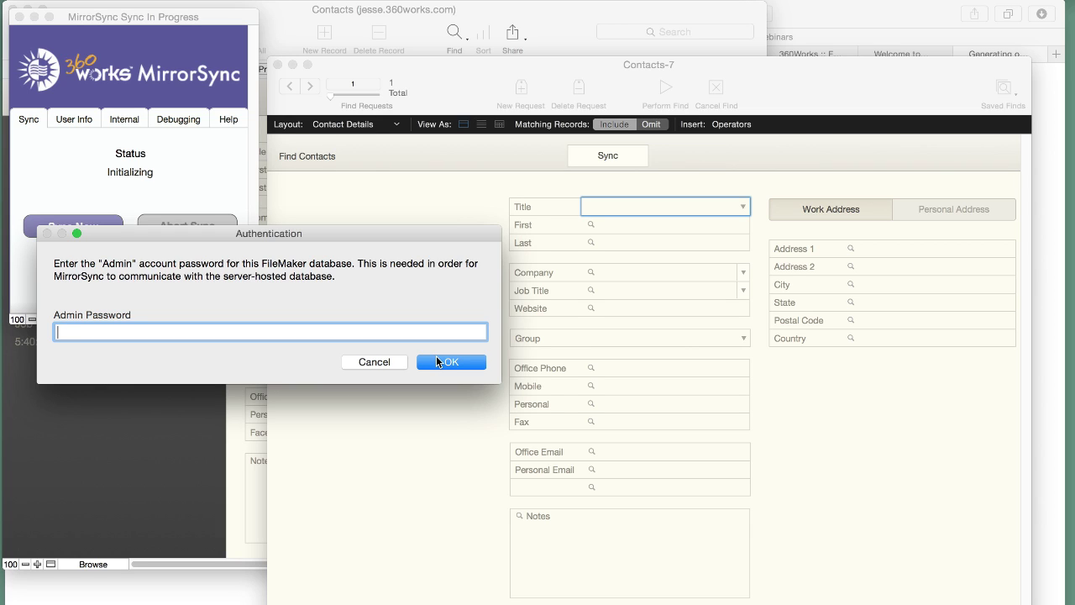
click(442, 362)
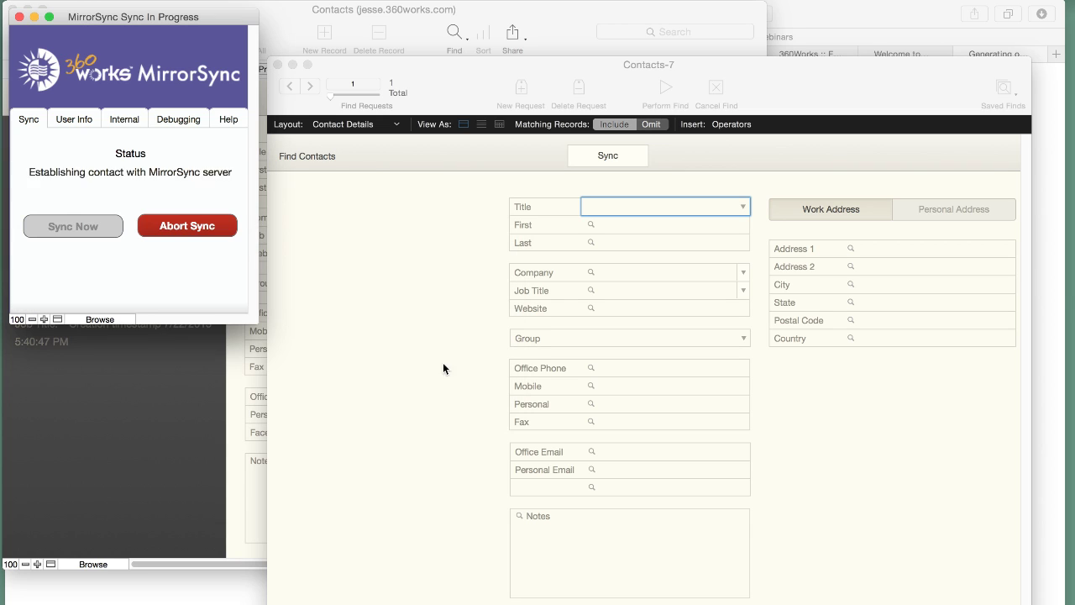